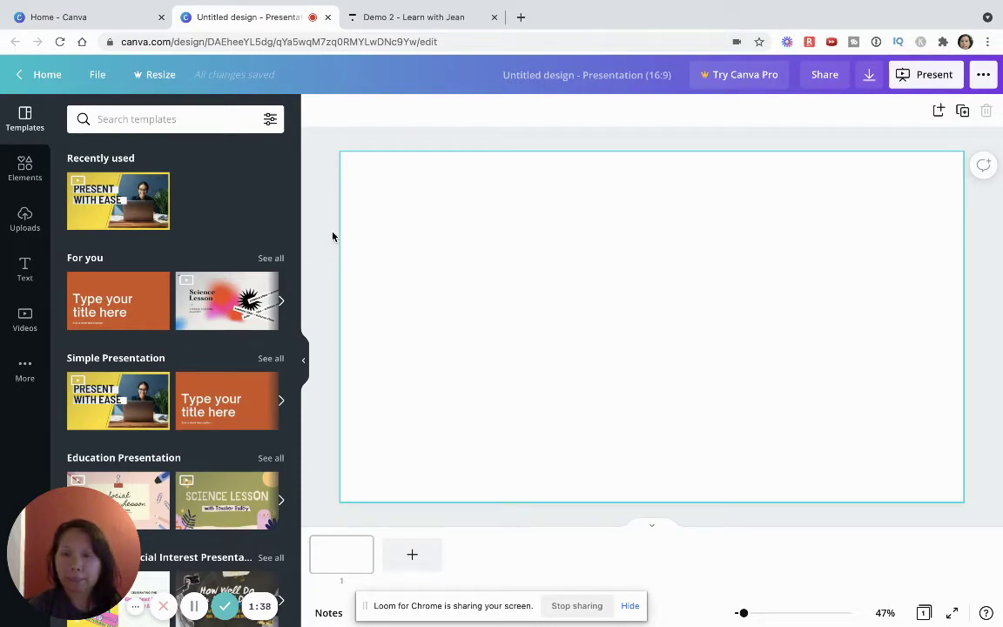
Open the recently used Yellow and White Simple Modern Business Presentation template to list its 15 pages.
scroll(158, 338, "down", 8)
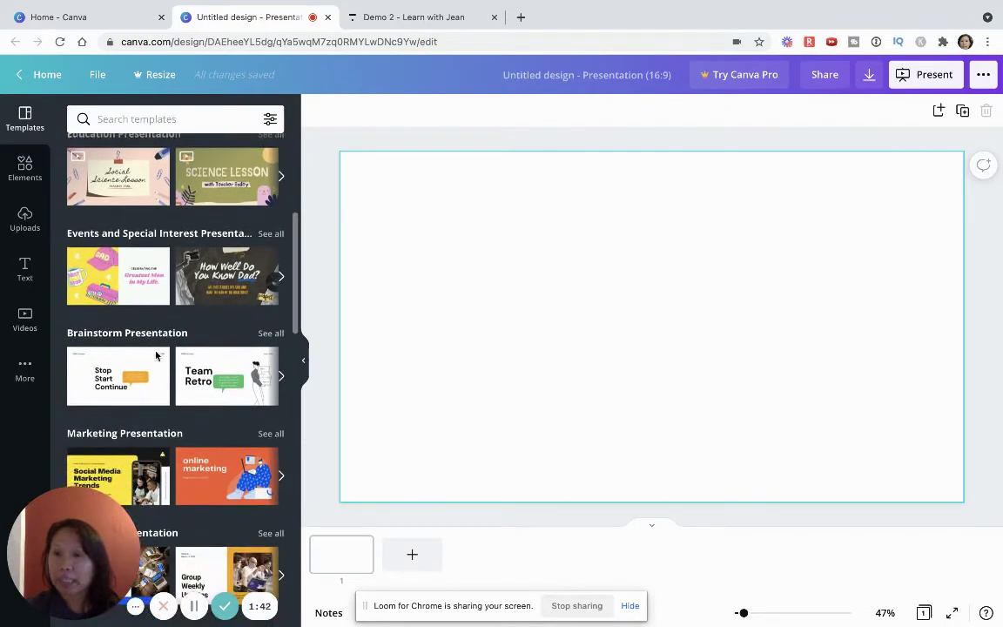
scroll(144, 348, "down", 6)
scroll(123, 373, "up", 14)
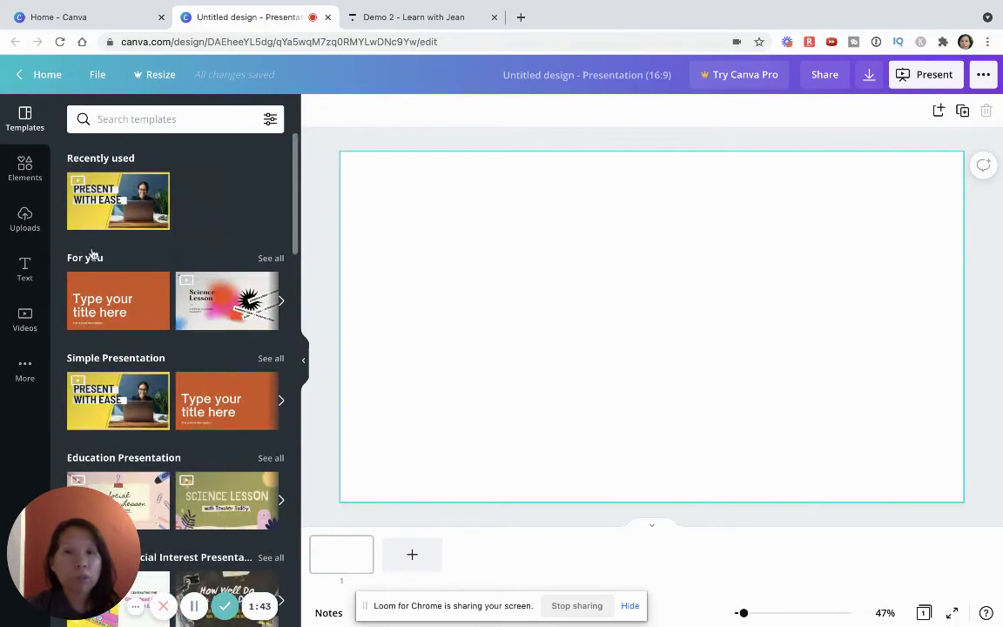
mouse_move(95, 217)
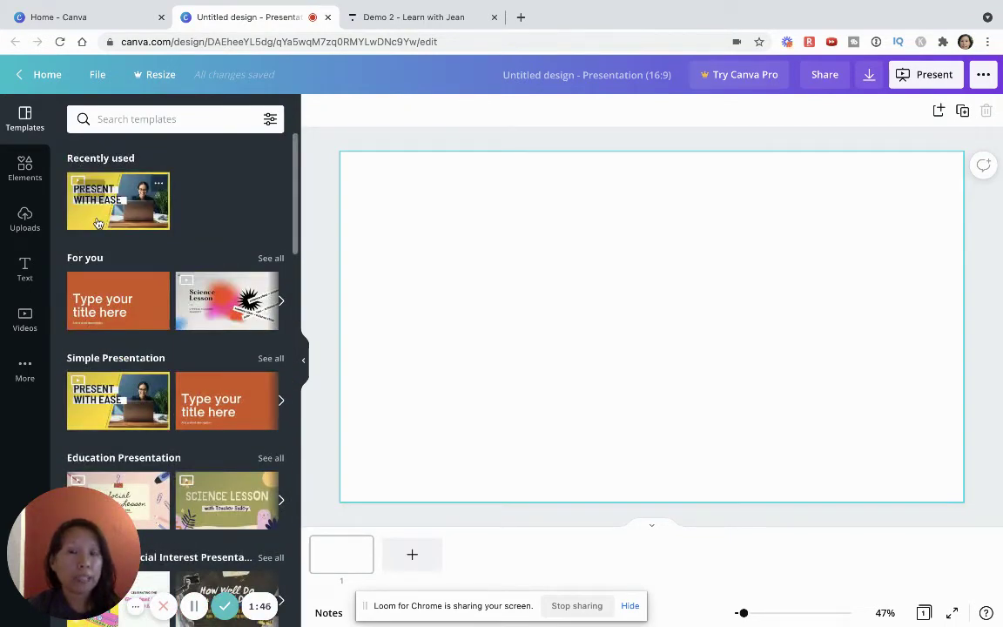
left_click(98, 224)
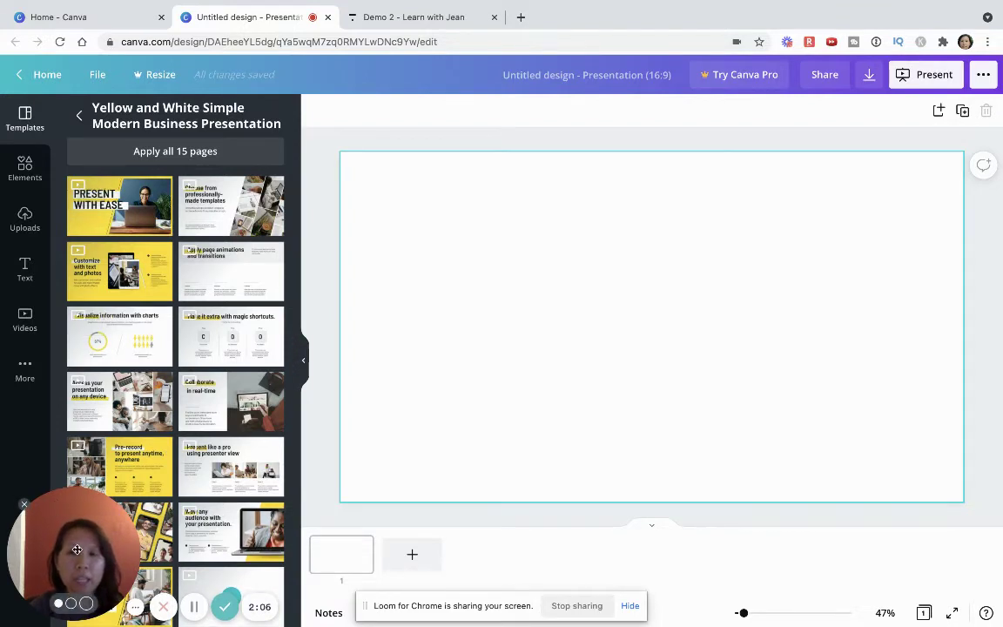
left_click_drag(54, 505, 575, 460)
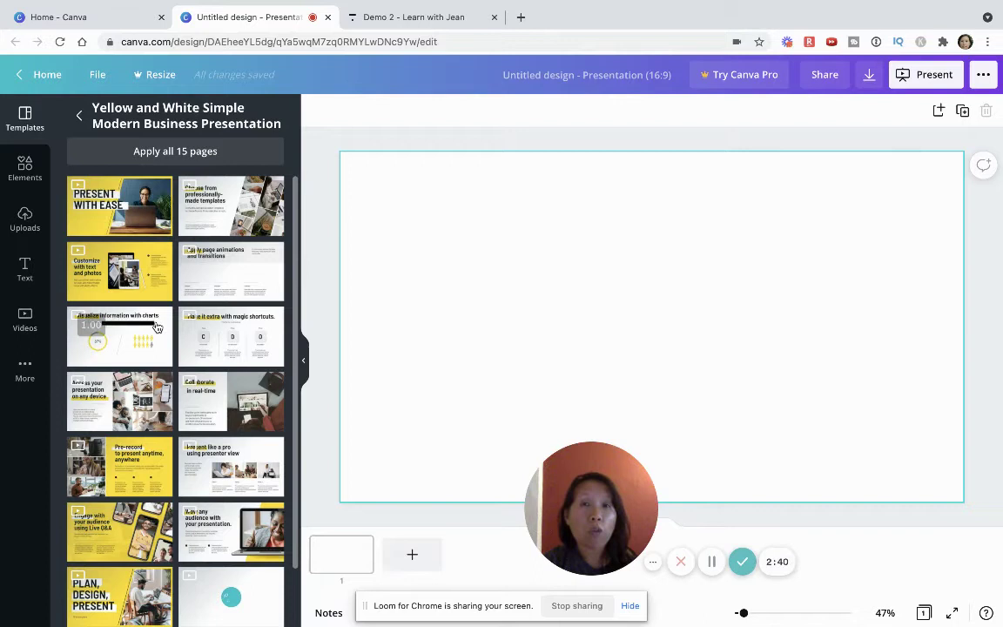
Apply the PRESENT WITH EASE template page to the blank slide and select its title text.
left_click(140, 223)
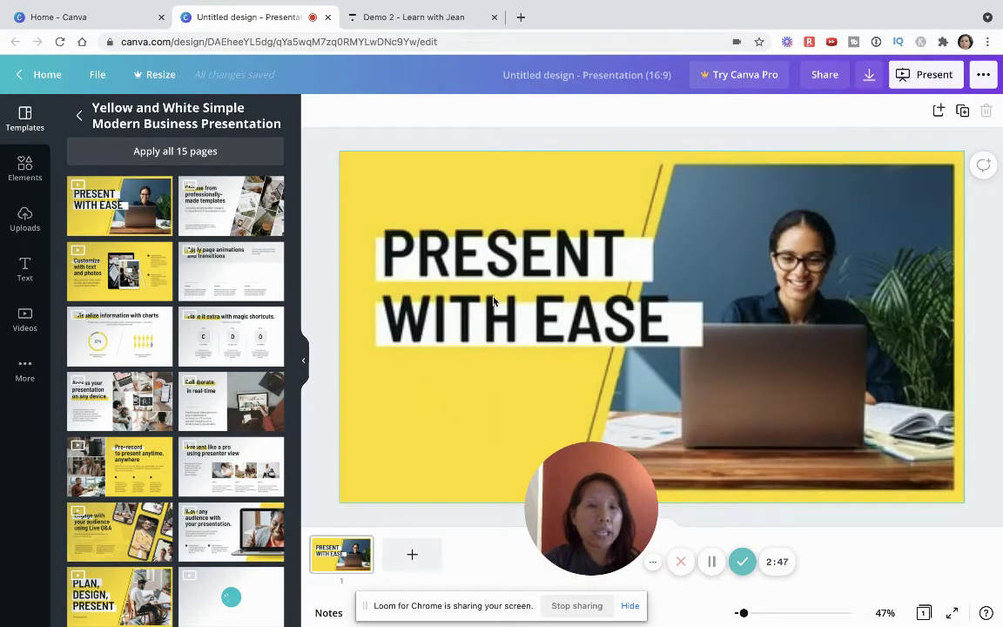
left_click(670, 271)
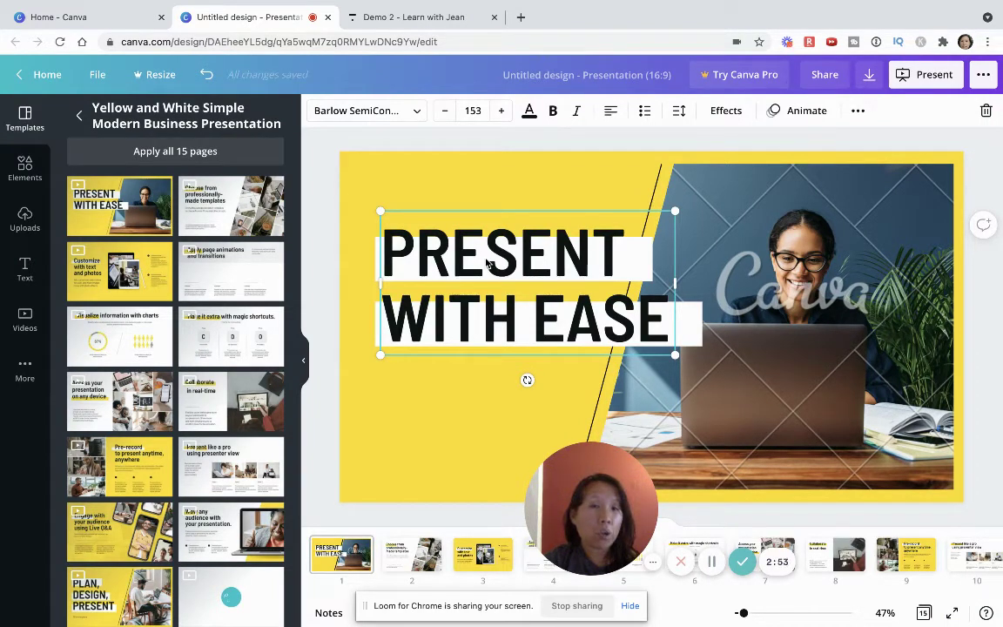
double_click(634, 261)
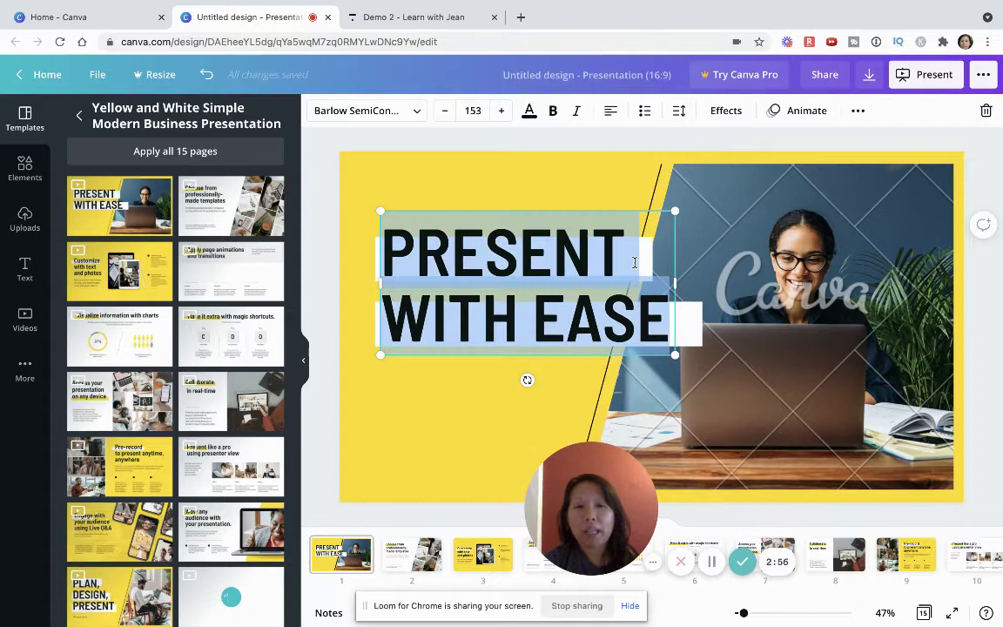
left_click(634, 263)
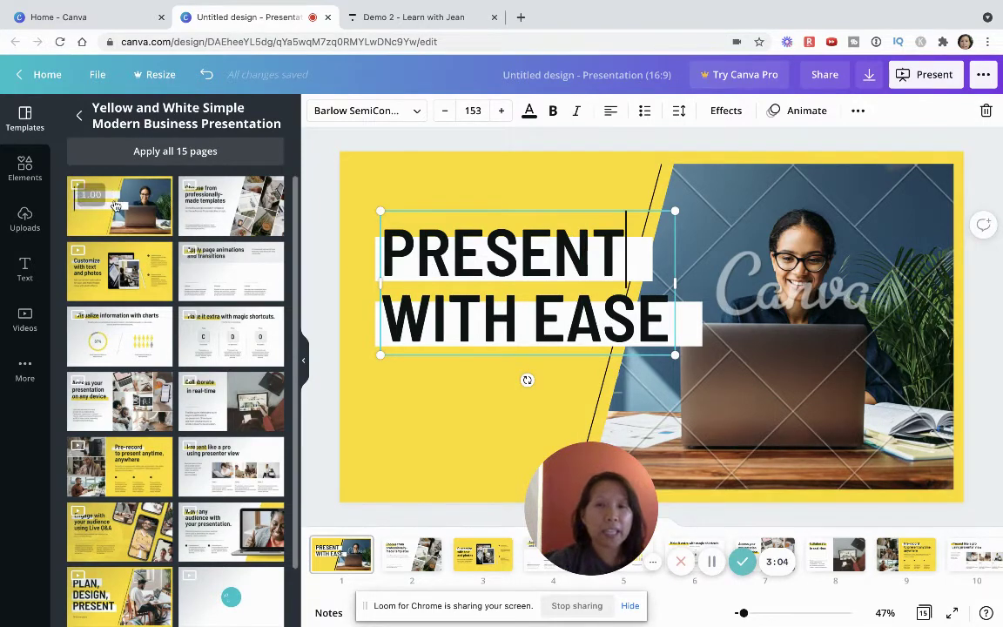
Replace slide 1 with the 'Choose from professionally-made templates' layout and set its timing to 0.1s.
left_click(227, 222)
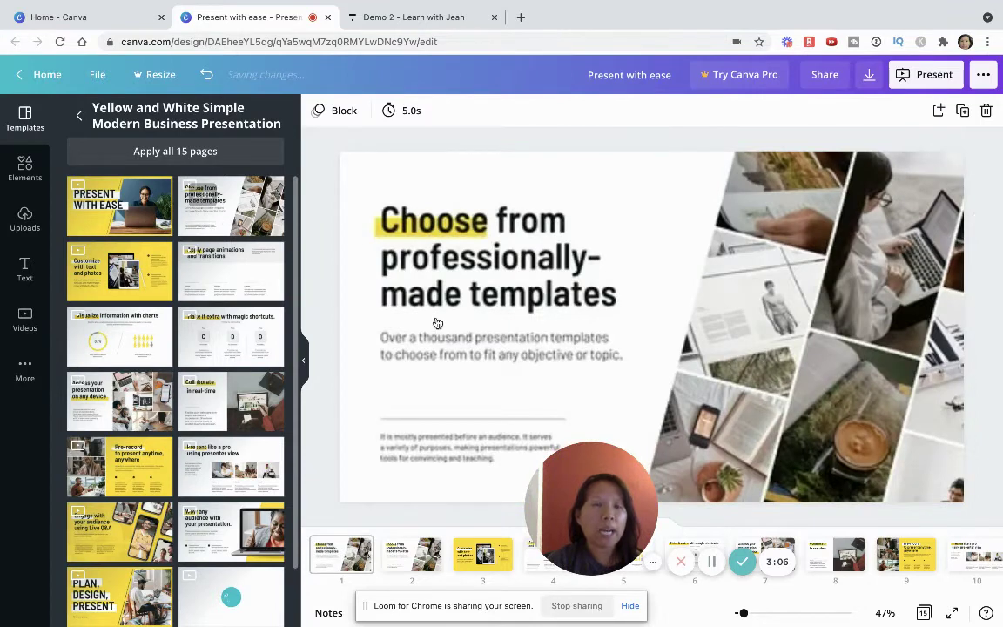
left_click(353, 247)
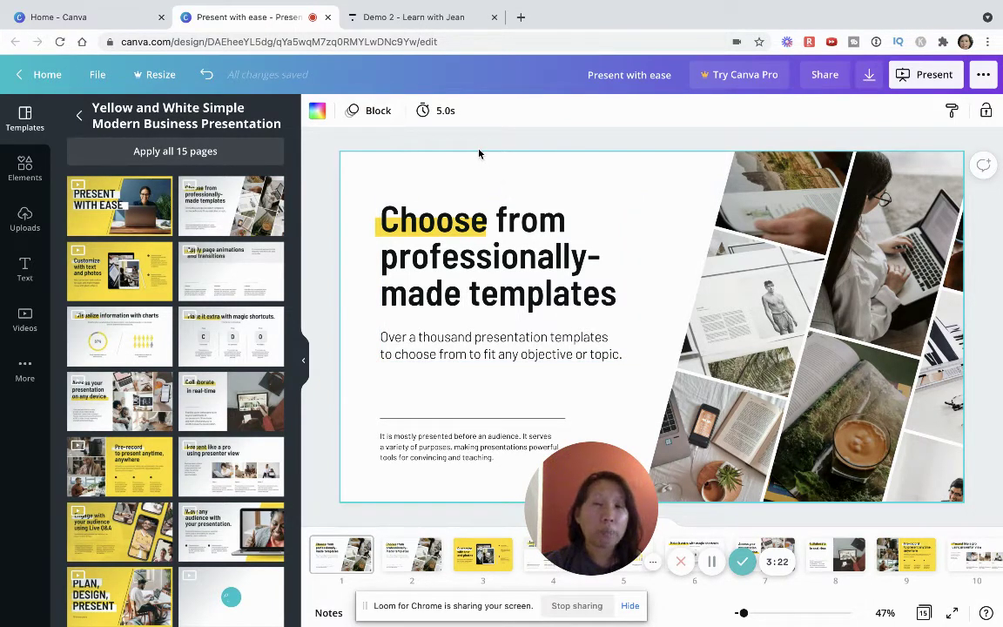
left_click(434, 116)
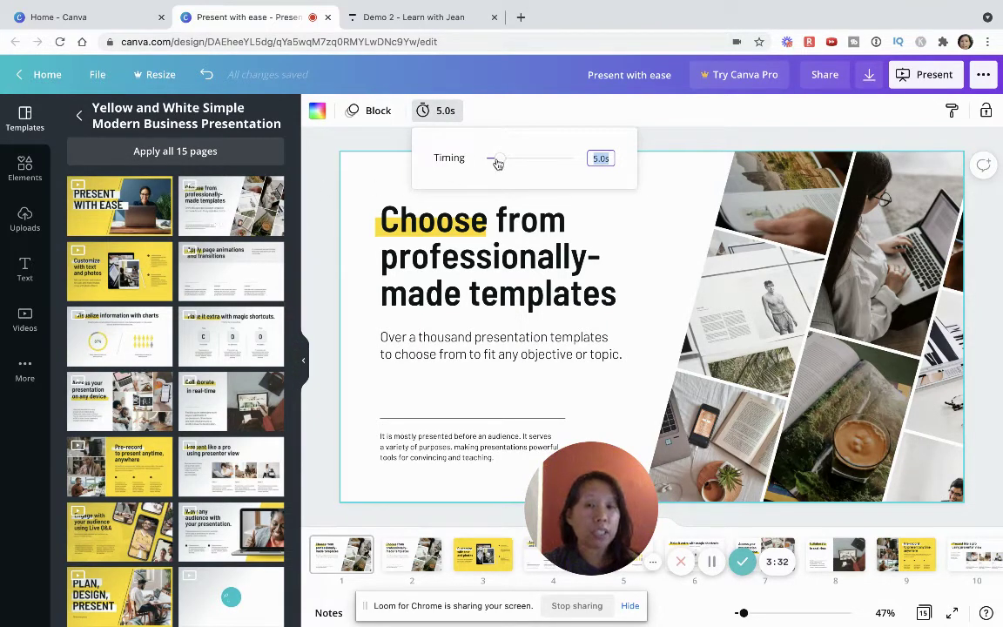
left_click_drag(497, 163, 448, 168)
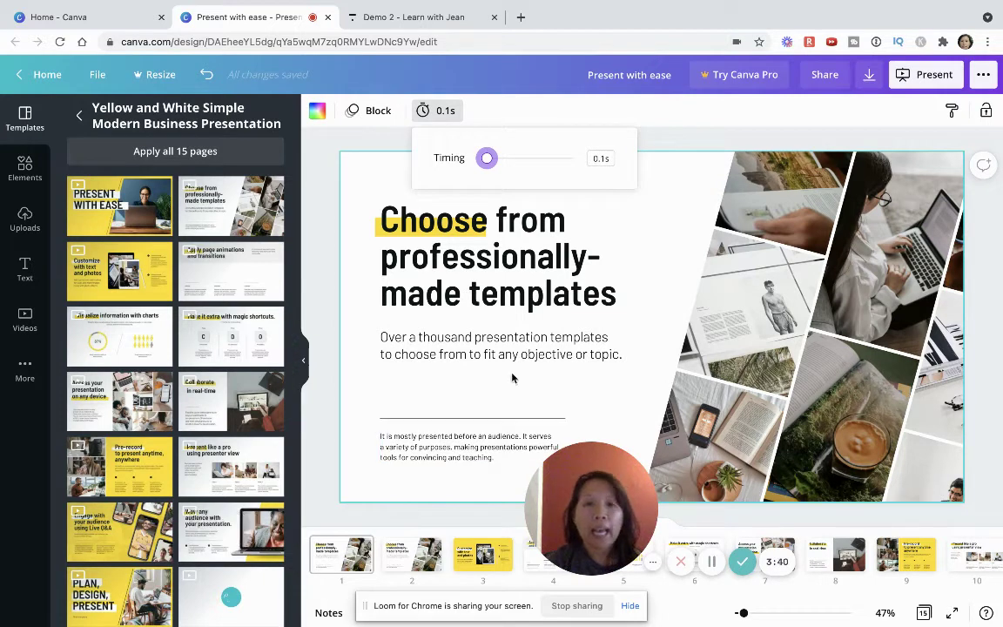
left_click(459, 334)
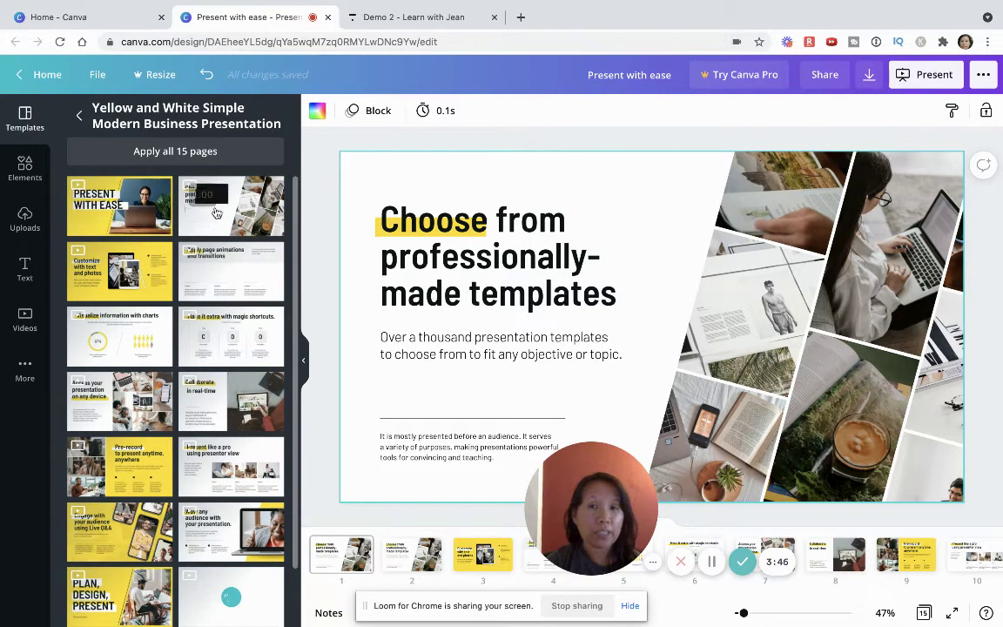
left_click(479, 357)
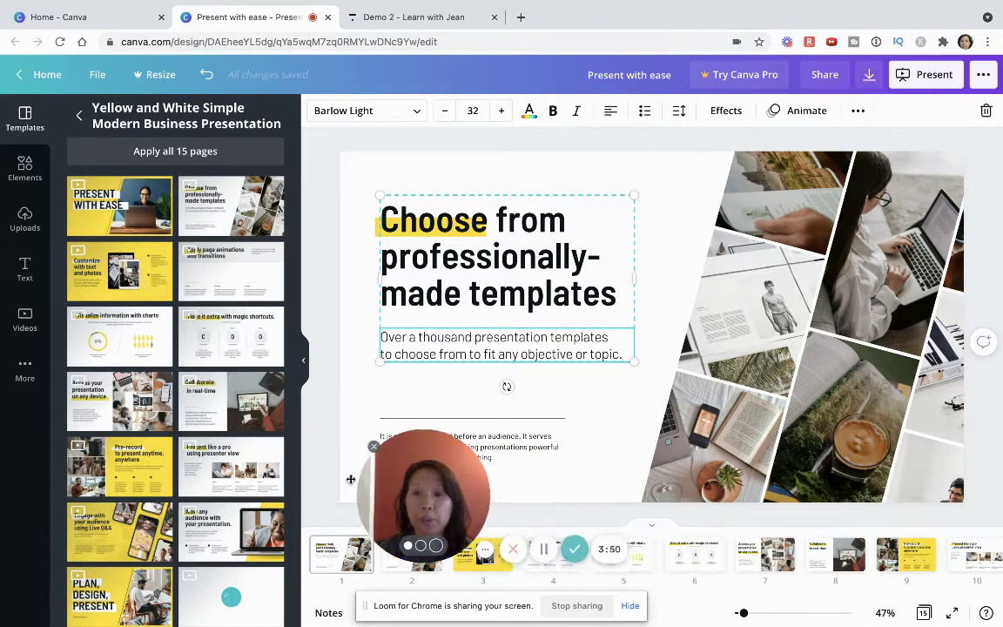
Preview the Record Yourself camera setup from Videos, dismiss it, and go to slide 2.
left_click(25, 320)
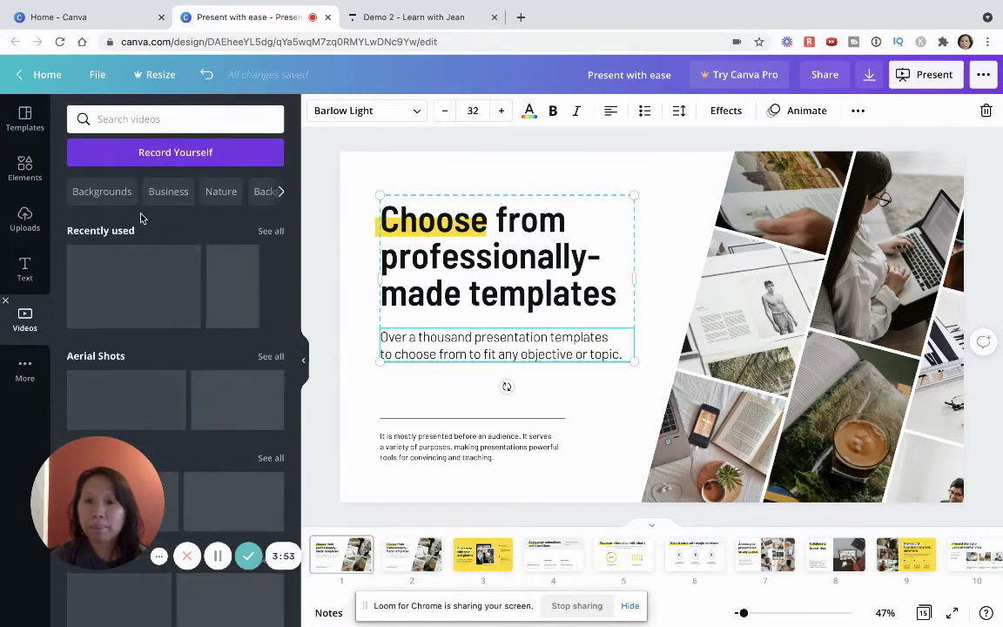
left_click(217, 153)
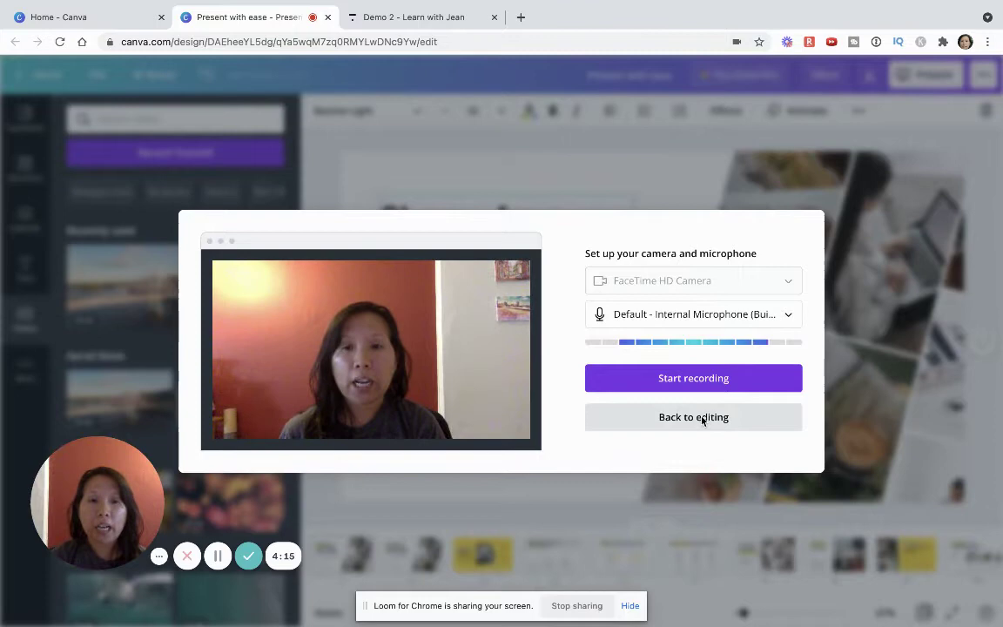
left_click(702, 420)
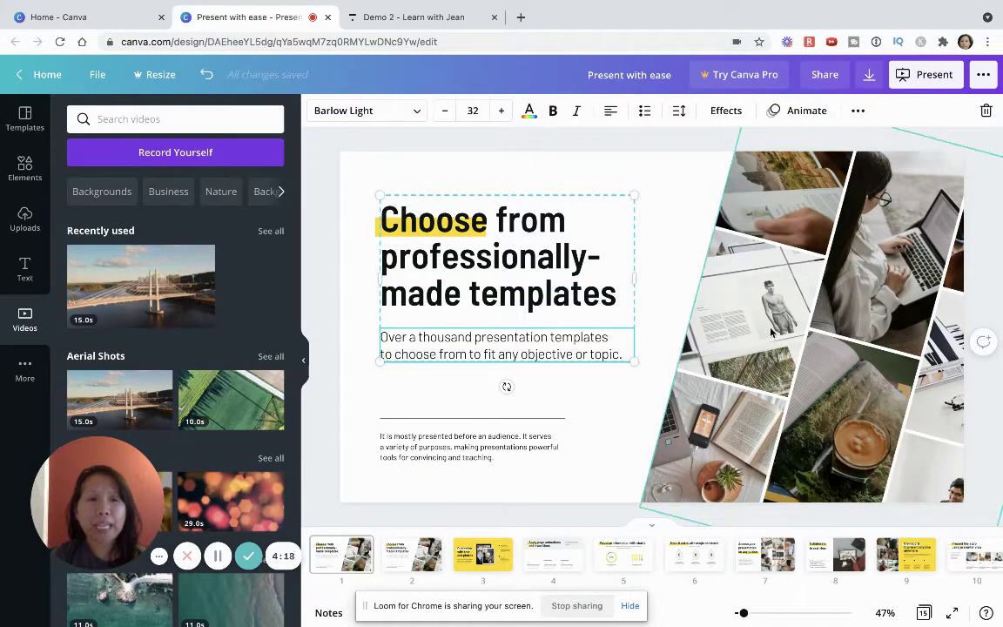
left_click(411, 555)
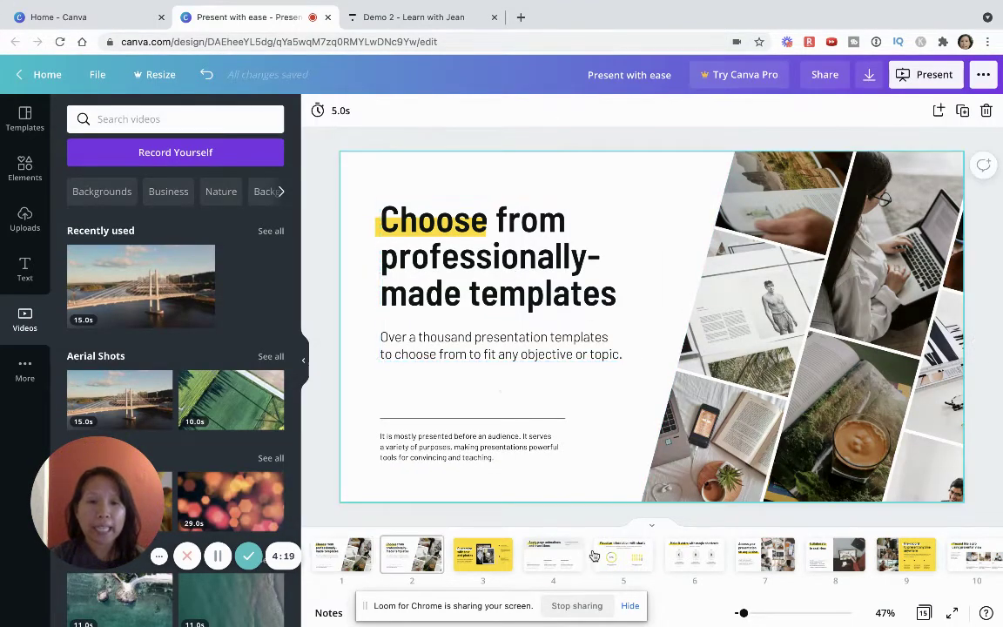
Collapse the side panel to enlarge slide 2 and scroll the page strip.
left_click(303, 360)
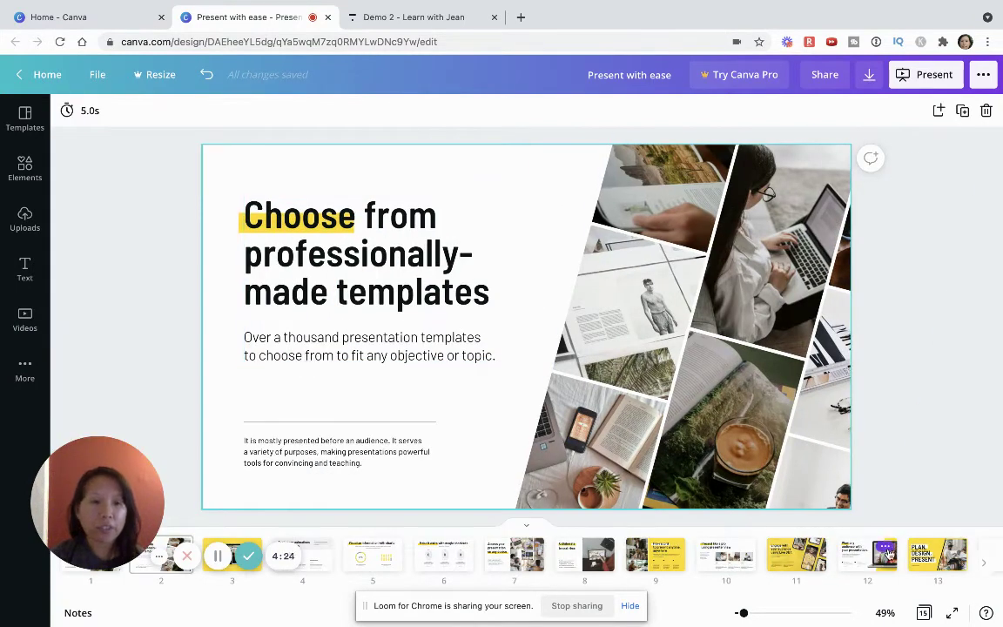
scroll(982, 562, "right", 2)
scroll(982, 561, "right", 2)
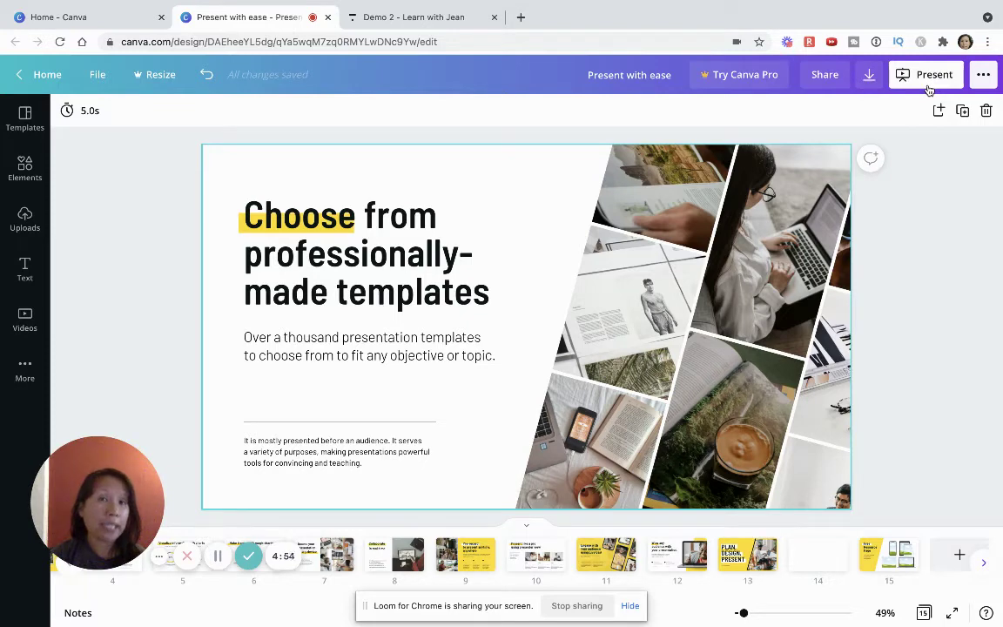
Choose MP4 Video as the download file type, then close the download options.
left_click(869, 76)
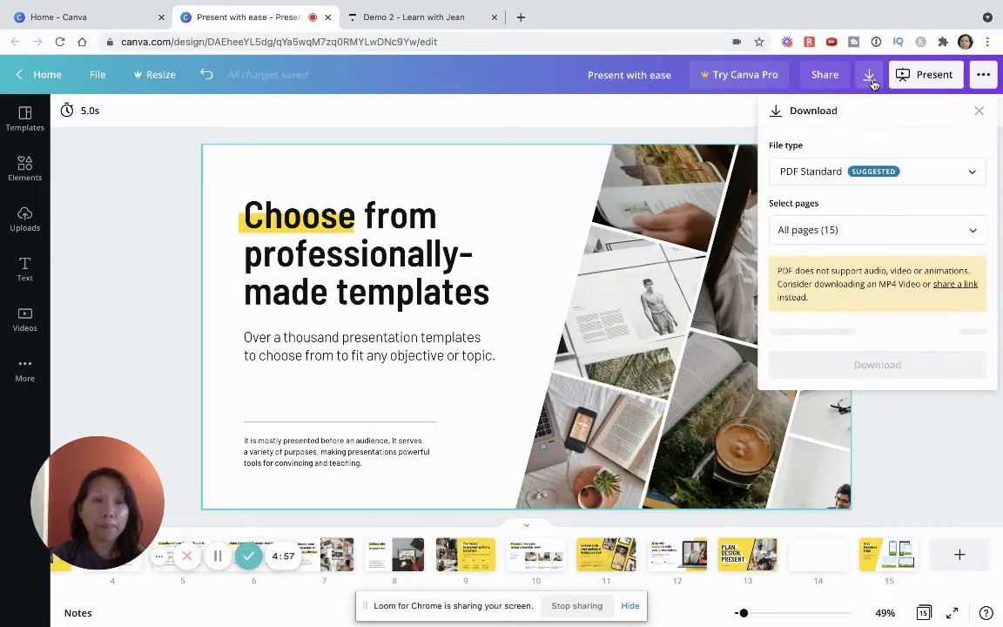
left_click(829, 171)
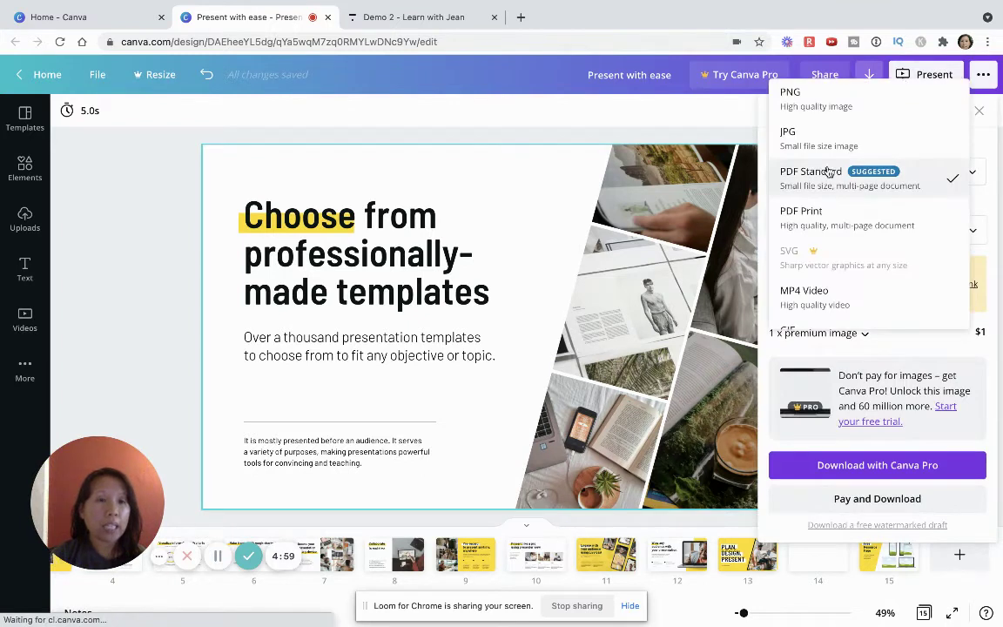
left_click(808, 298)
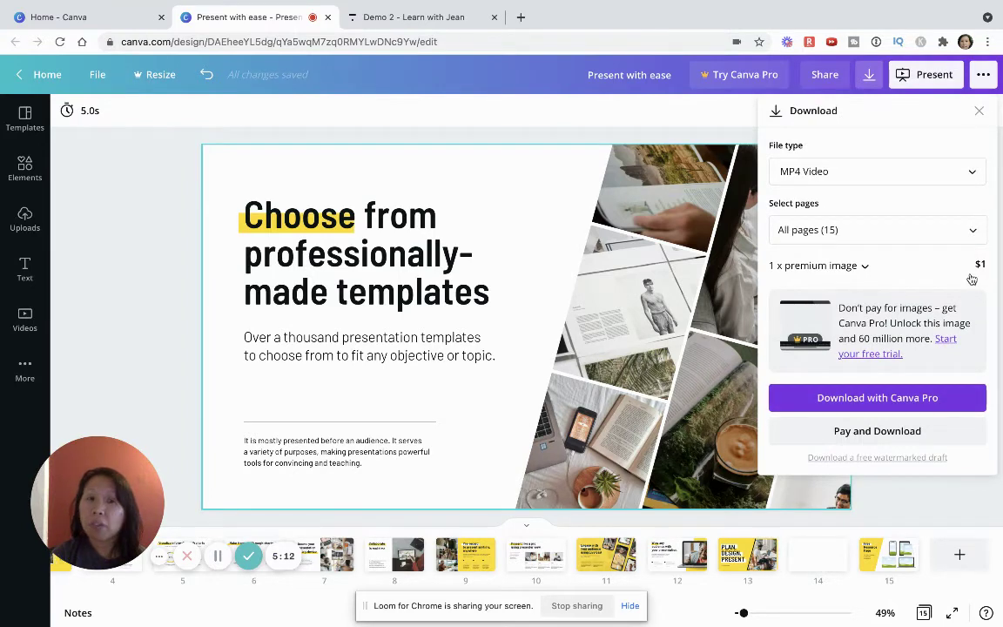
mouse_move(127, 517)
left_click_drag(127, 517, 401, 505)
Return to slide 1 in the page strip.
left_click(74, 565)
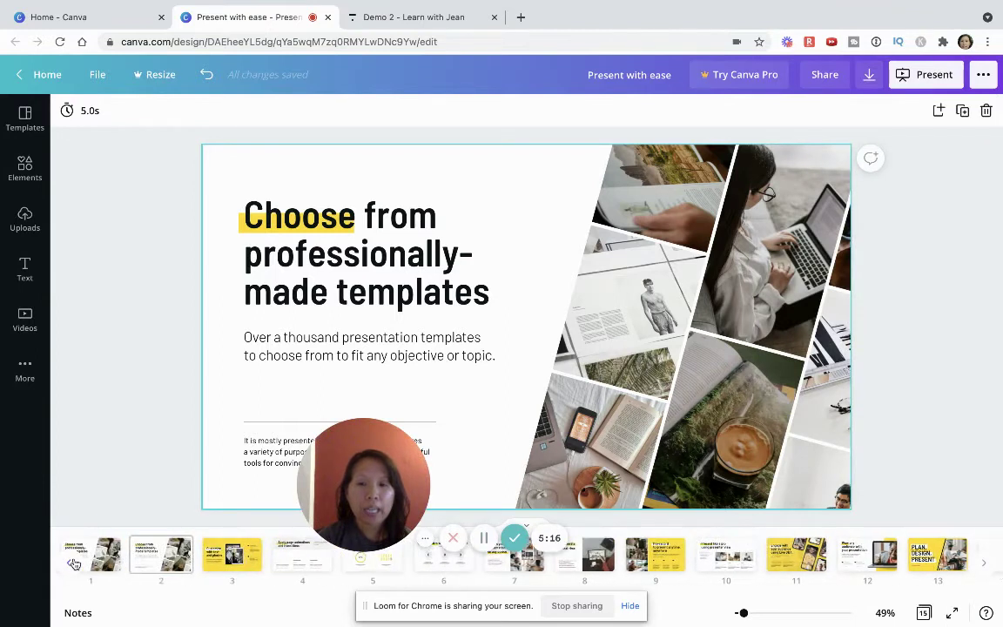
left_click(87, 555)
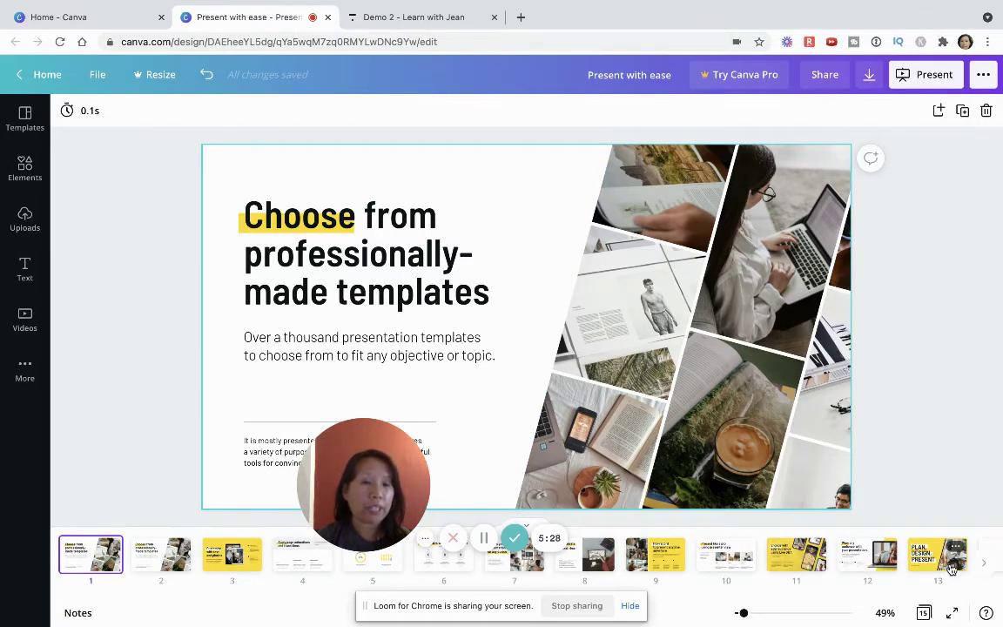
left_click_drag(375, 475, 176, 504)
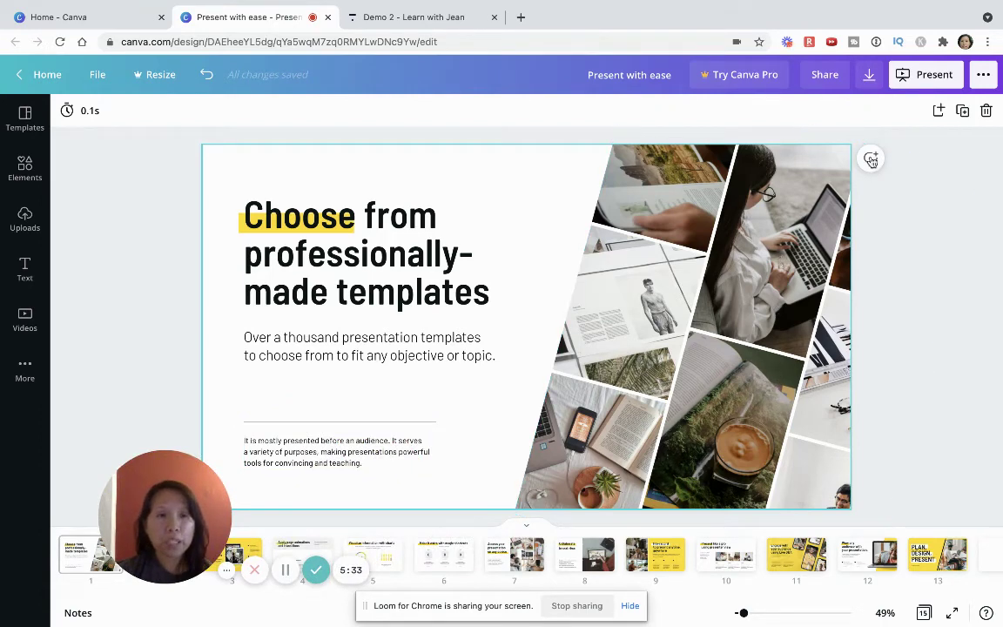
Set the Canva download to MP4 Video with all 15 pages selected.
left_click(869, 74)
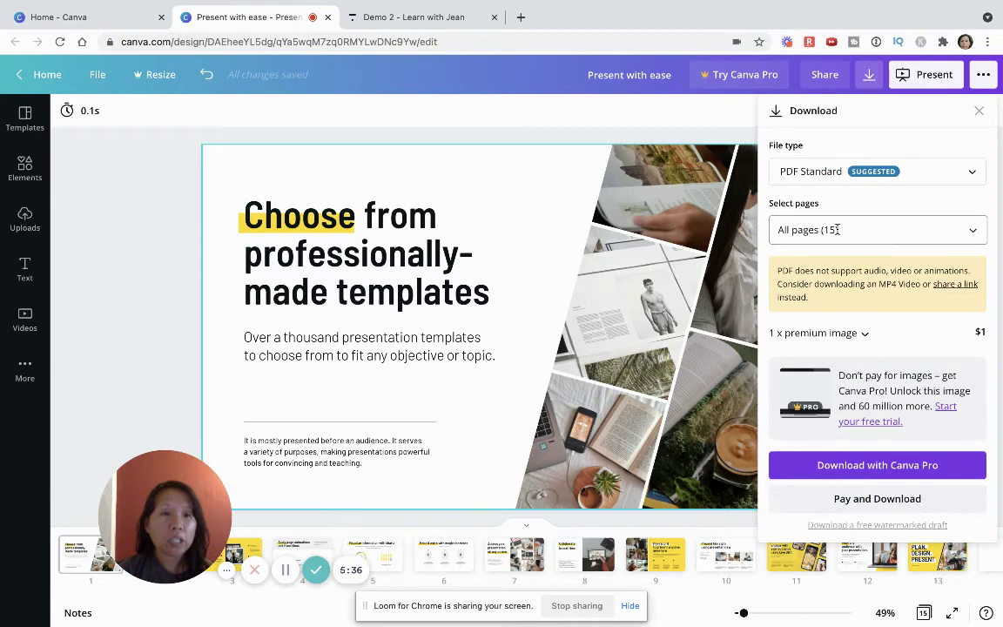
left_click(840, 170)
scroll(836, 279, "down", 1)
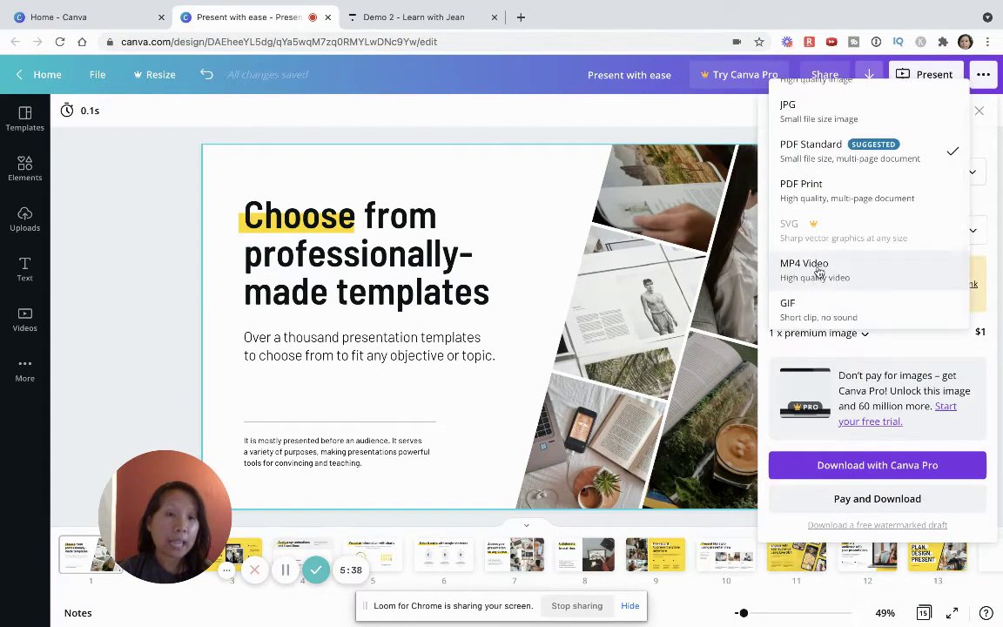
left_click(816, 268)
left_click(838, 229)
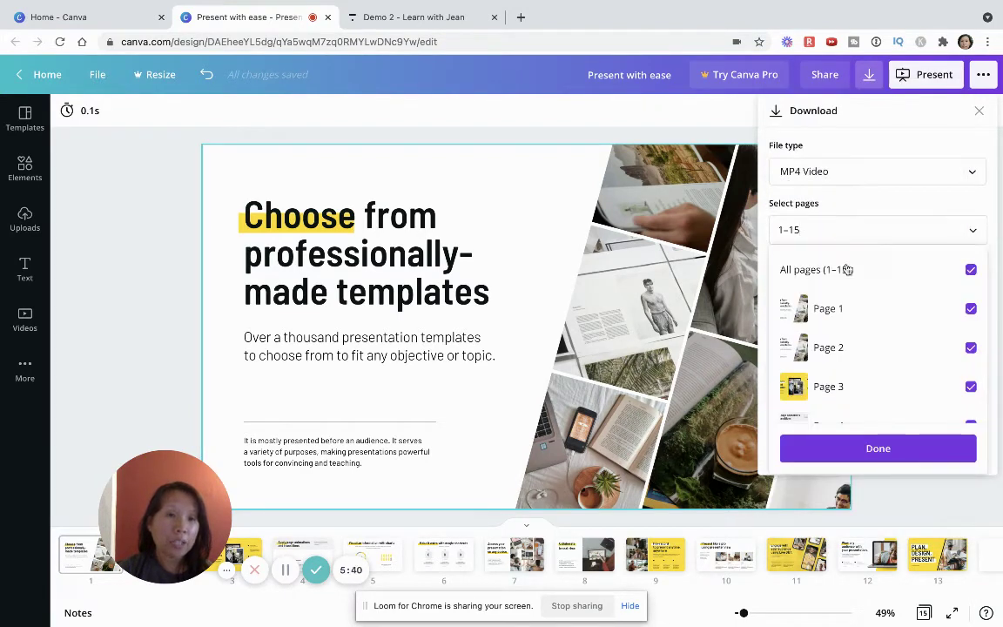
scroll(853, 394, "down", 5)
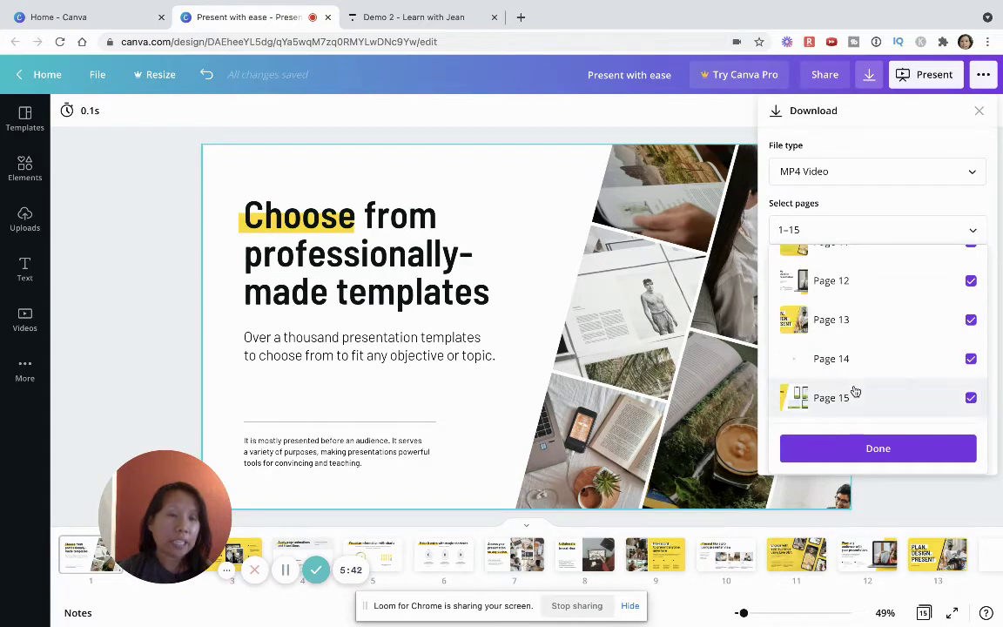
scroll(885, 373, "up", 5)
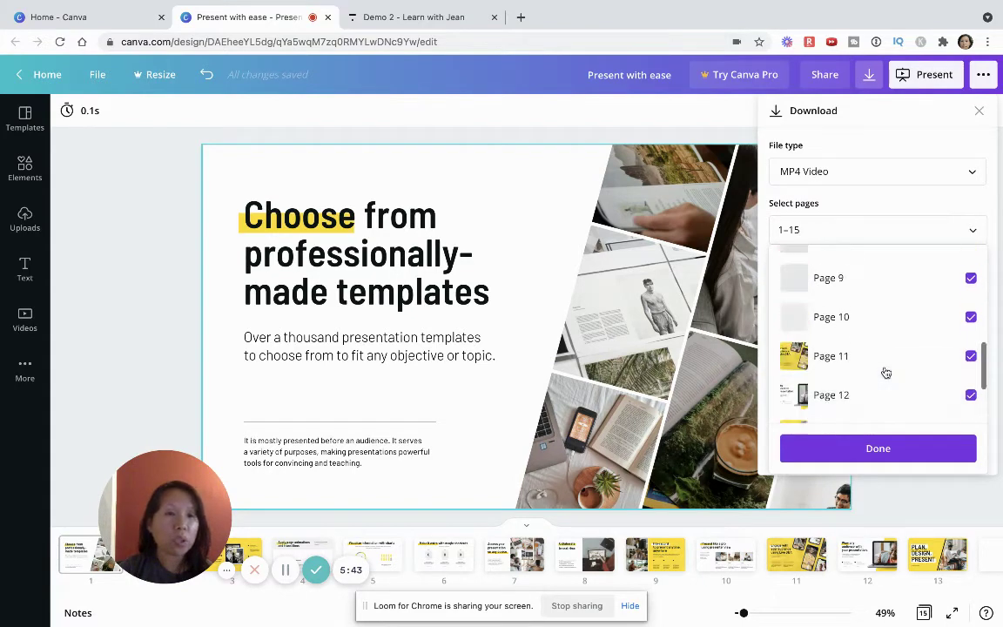
left_click(882, 448)
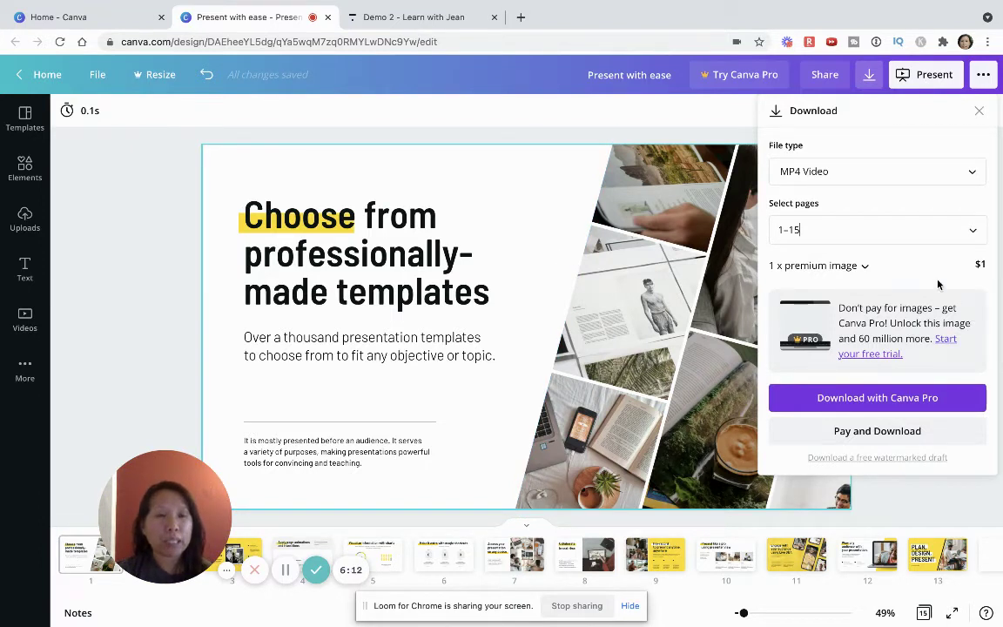
left_click(973, 234)
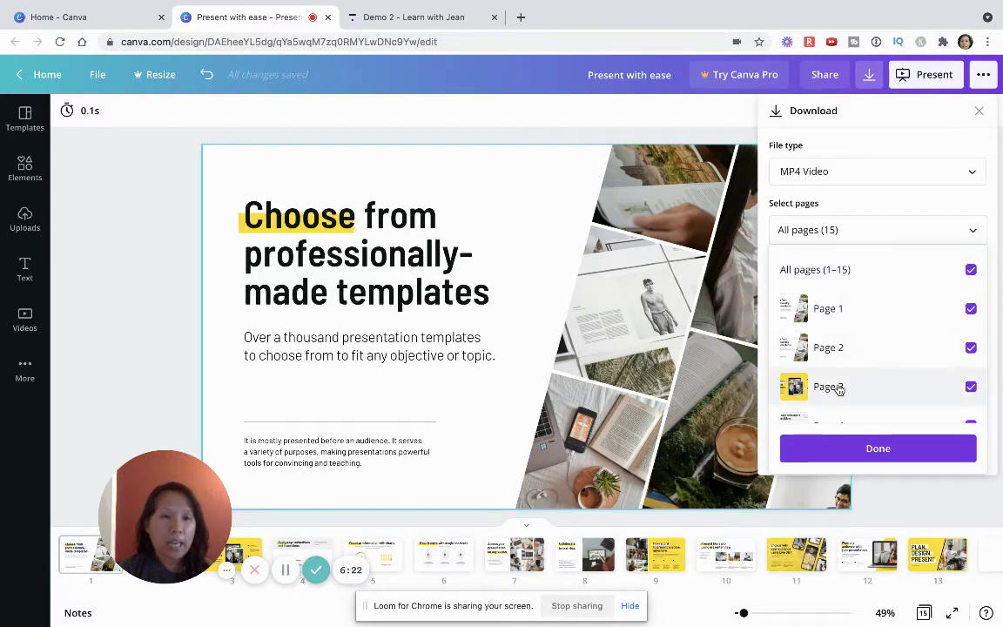
scroll(836, 387, "down", 5)
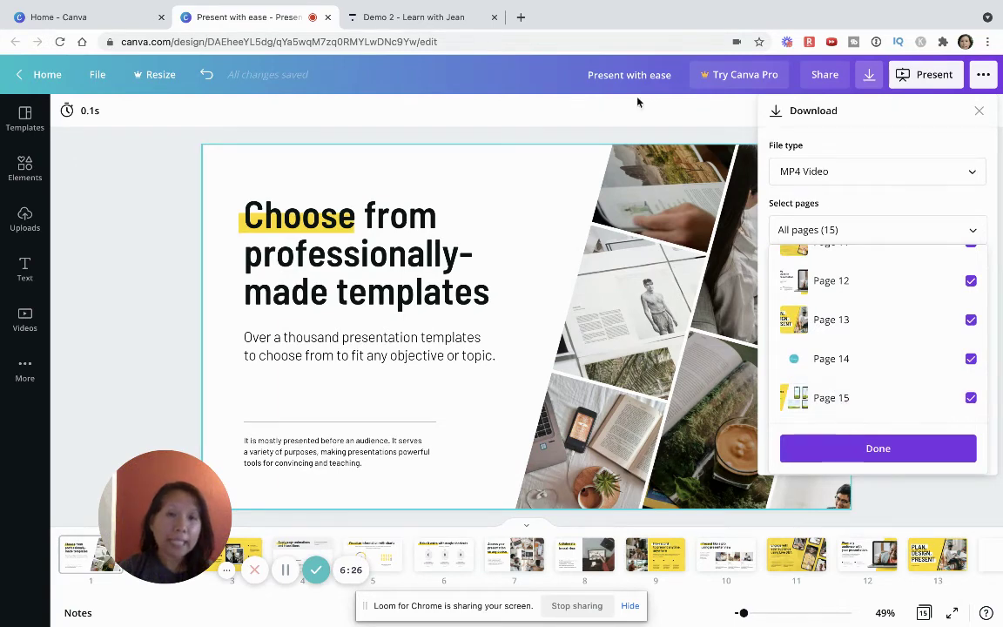
In Thinkific, add a video lesson titled 'Lesson 1' to Module 1.
left_click(405, 19)
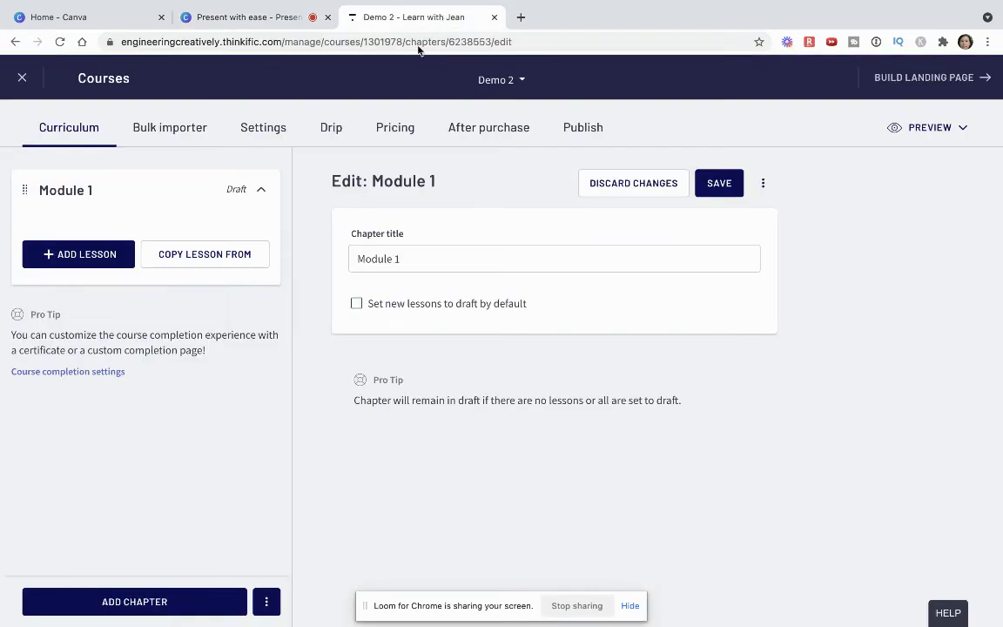
left_click(77, 259)
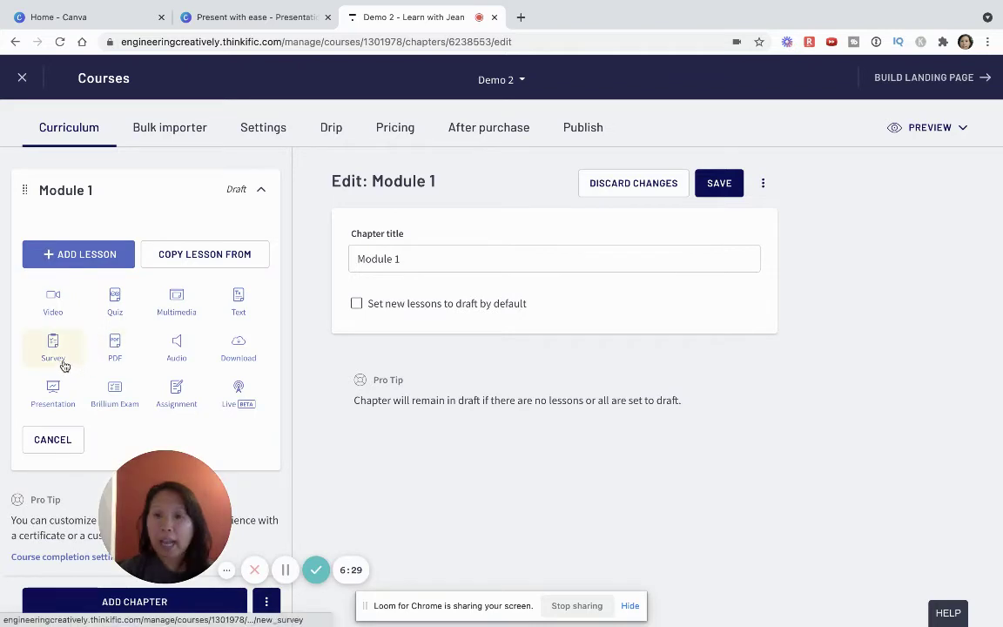
left_click(52, 305)
left_click(419, 259)
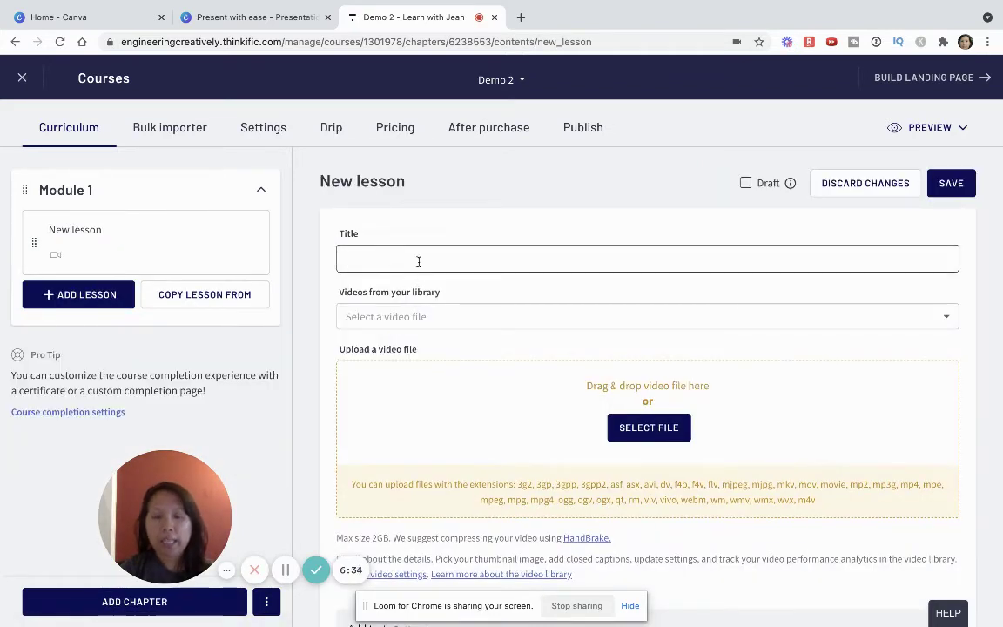
type("Lesson 1")
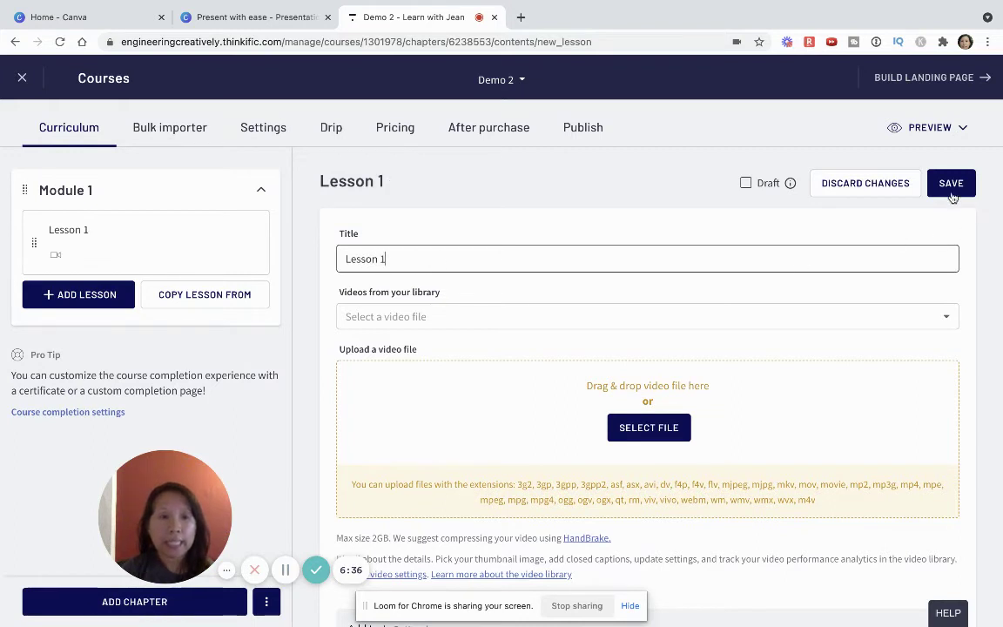
left_click(668, 428)
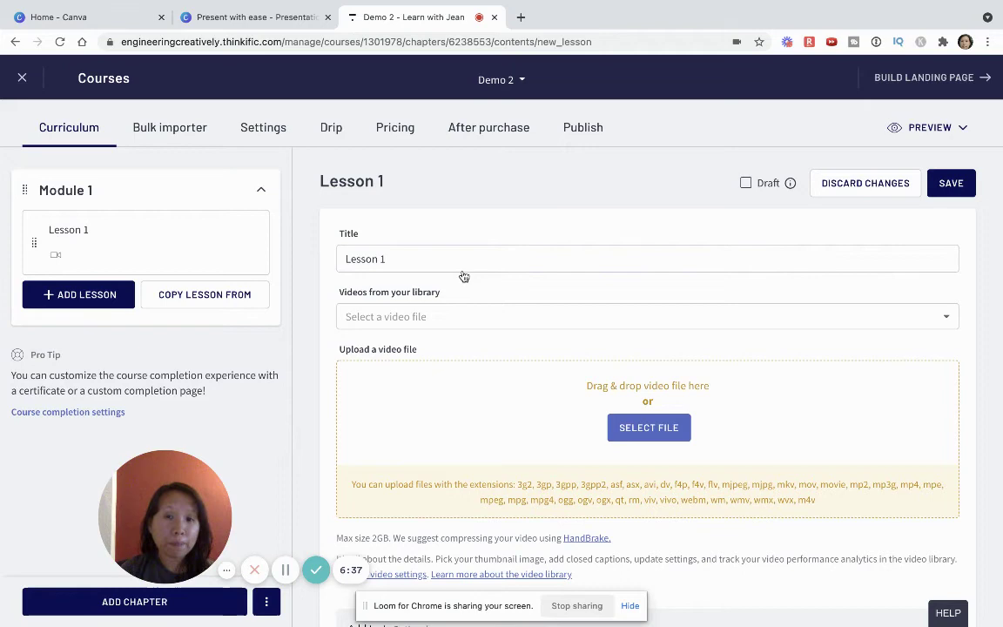
Attach the existing library video to Lesson 1 and save the lesson.
left_click(615, 405)
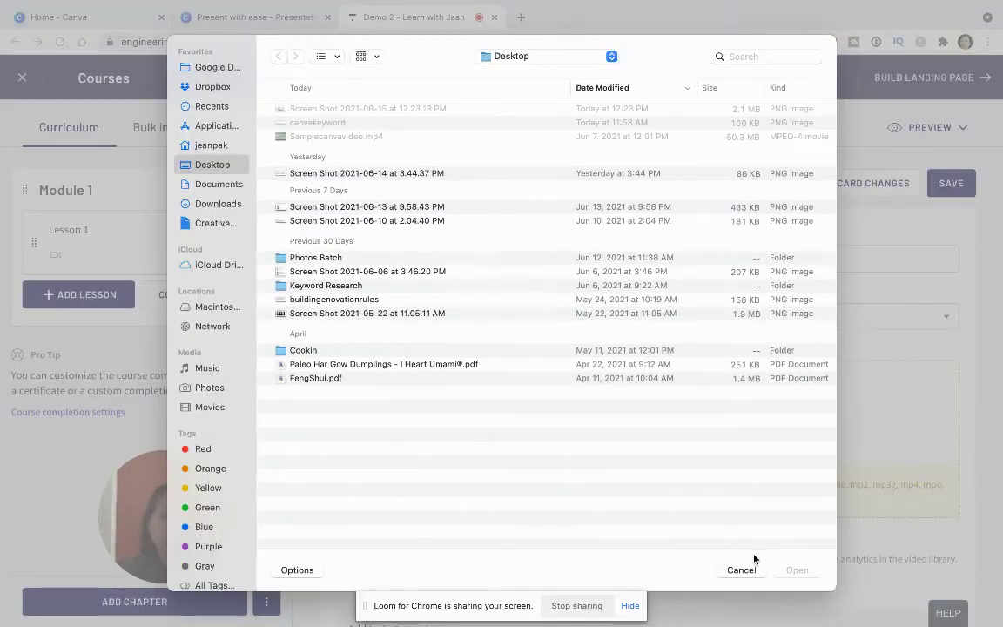
left_click(742, 570)
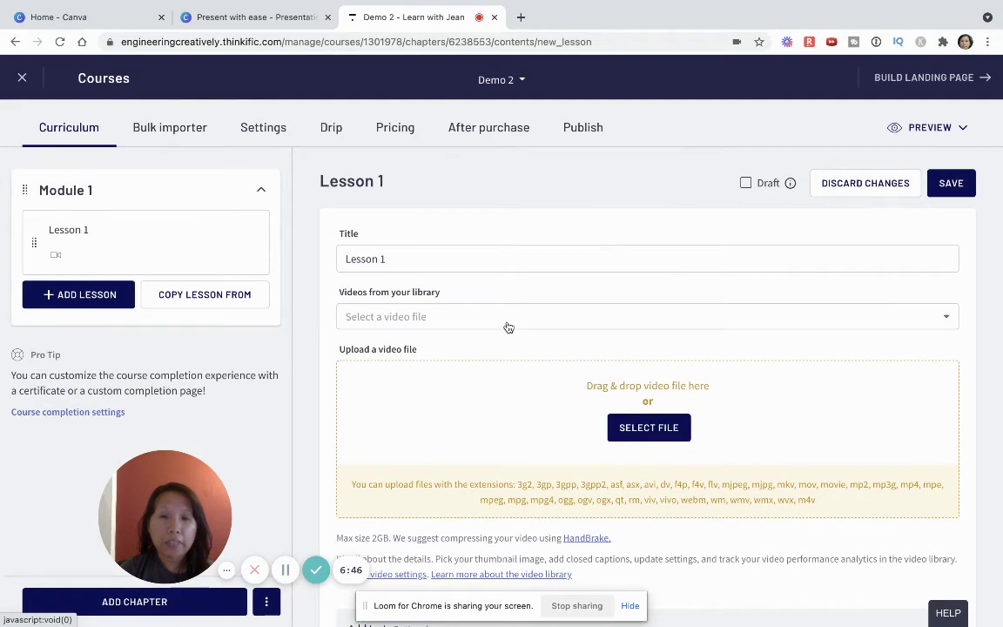
left_click(507, 326)
left_click(480, 413)
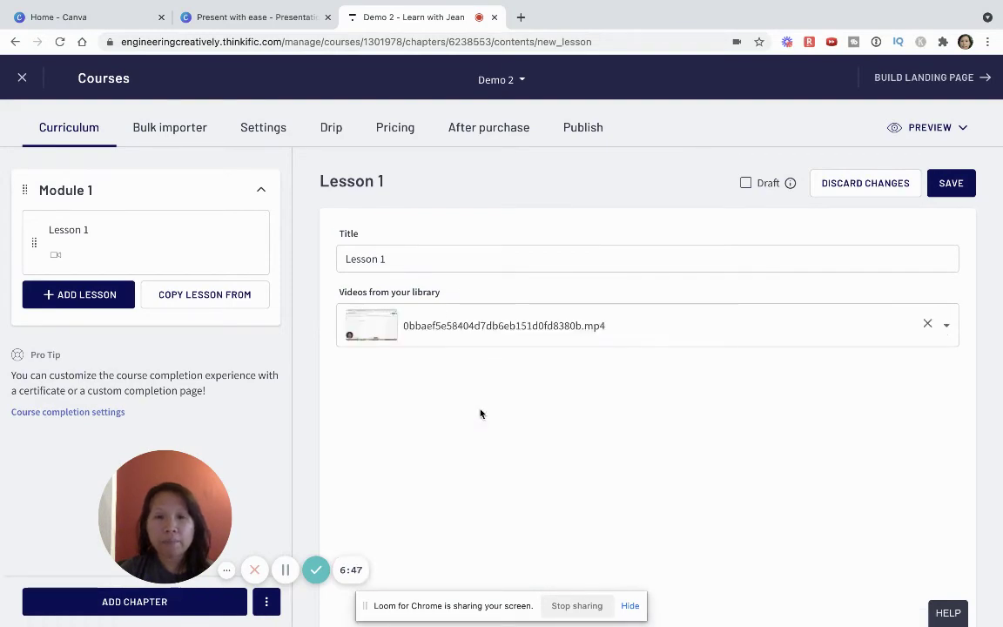
scroll(481, 413, "down", 5)
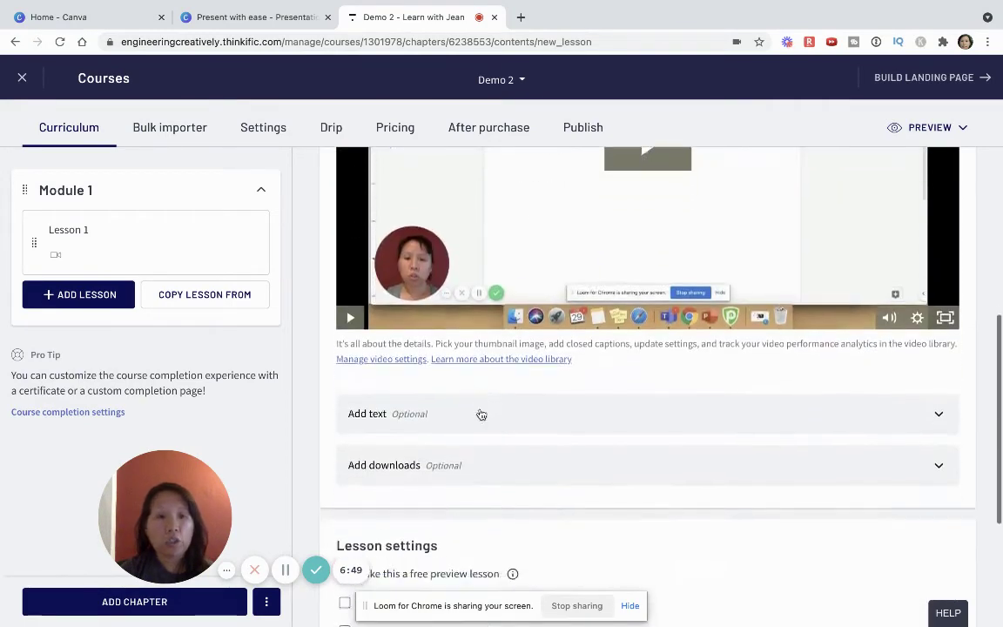
scroll(477, 409, "down", 8)
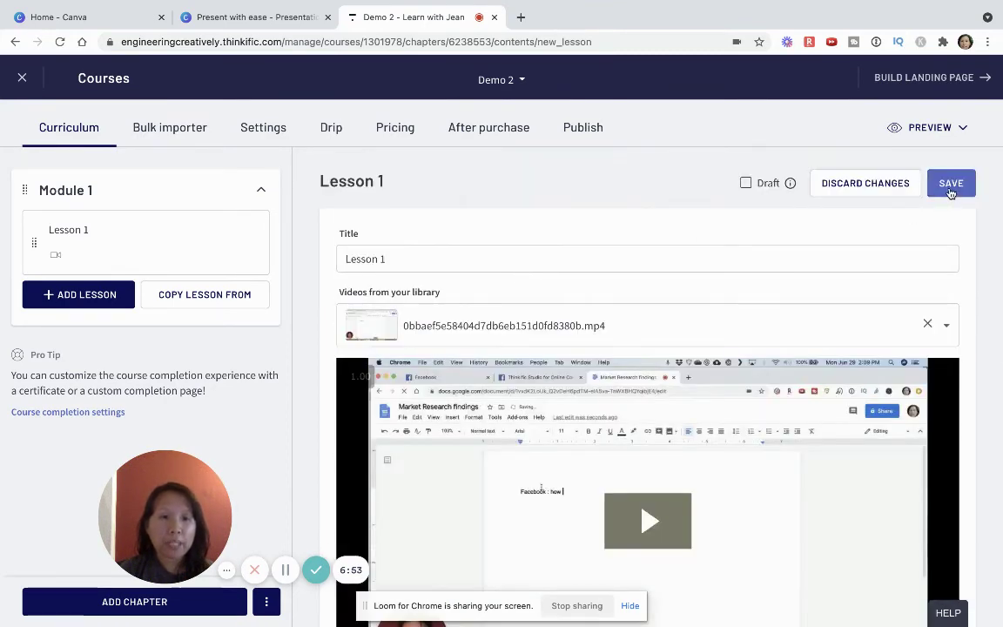
left_click(951, 185)
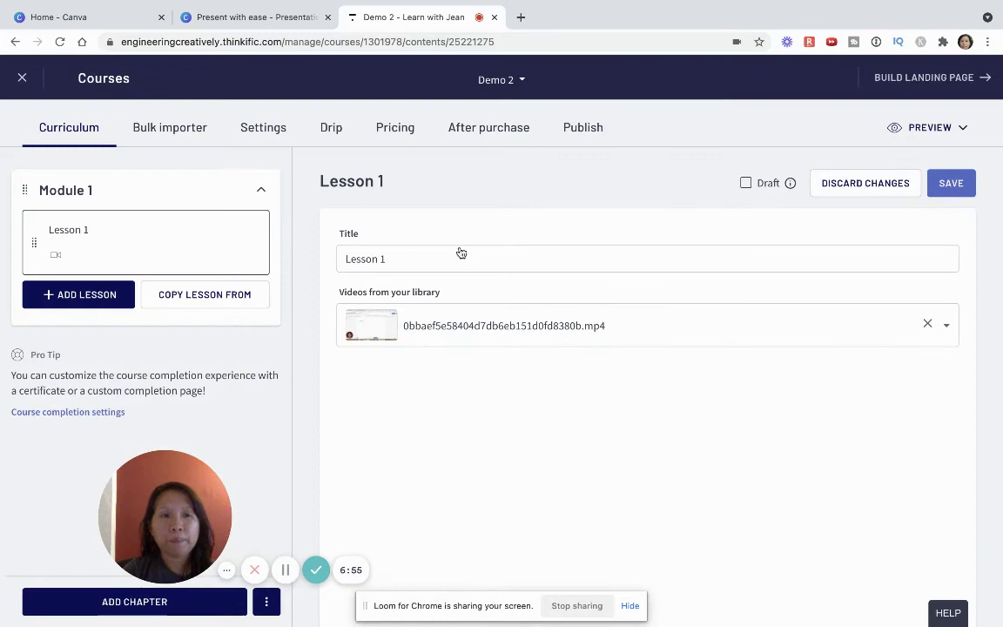
left_click(93, 296)
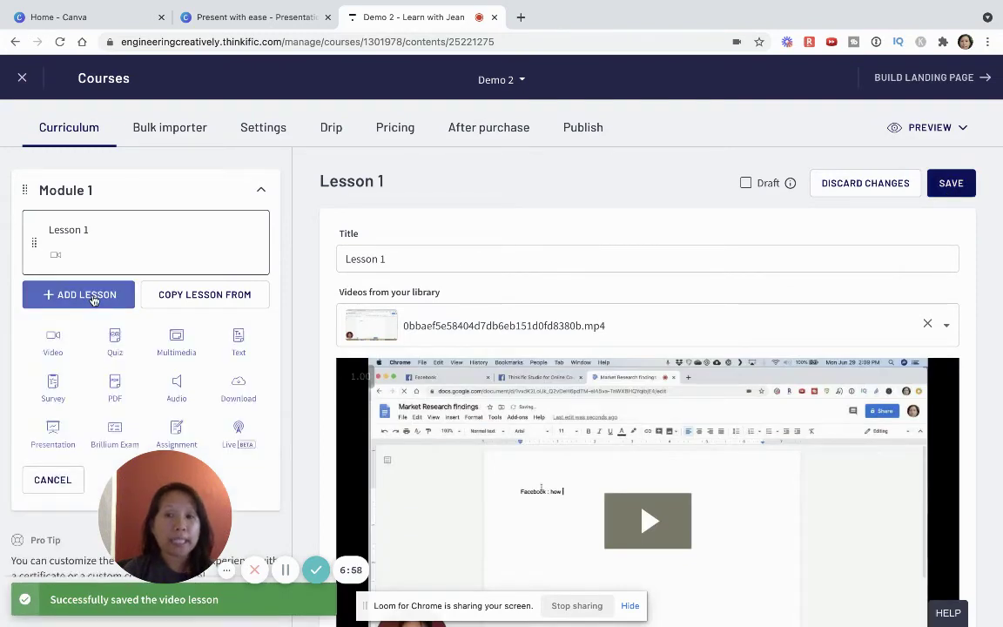
scroll(94, 335, "down", 1)
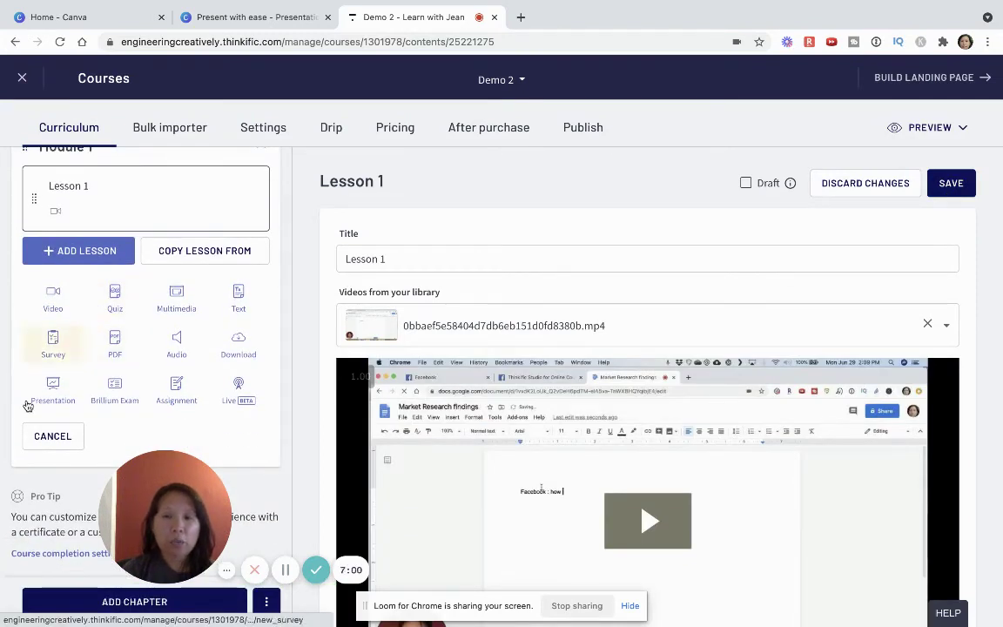
Create a live Zoom lesson titled 'Live Zoom Lesson' in Module 1.
left_click(237, 388)
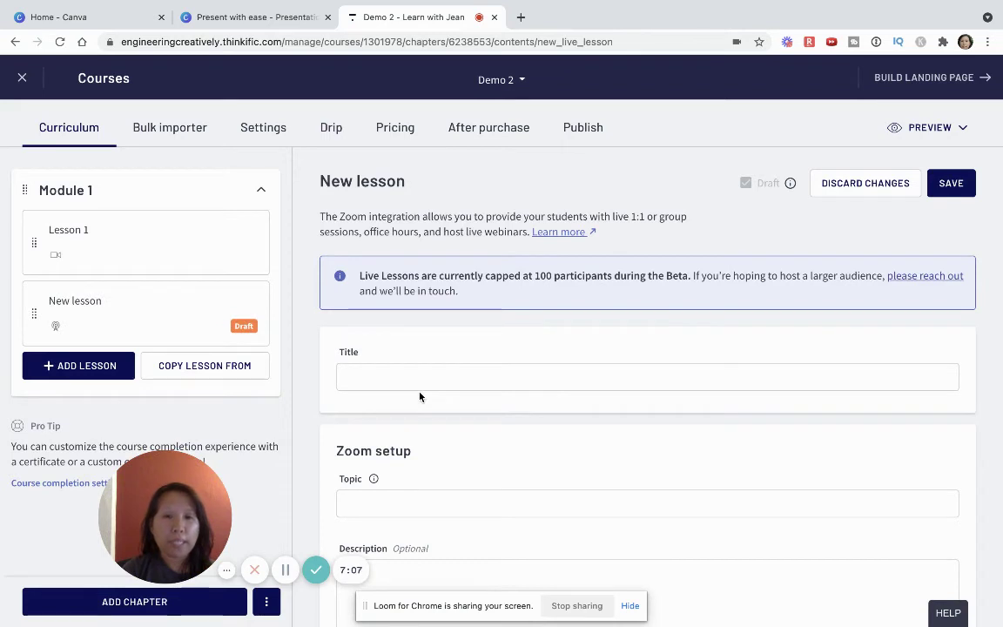
left_click(417, 384)
type("Llive")
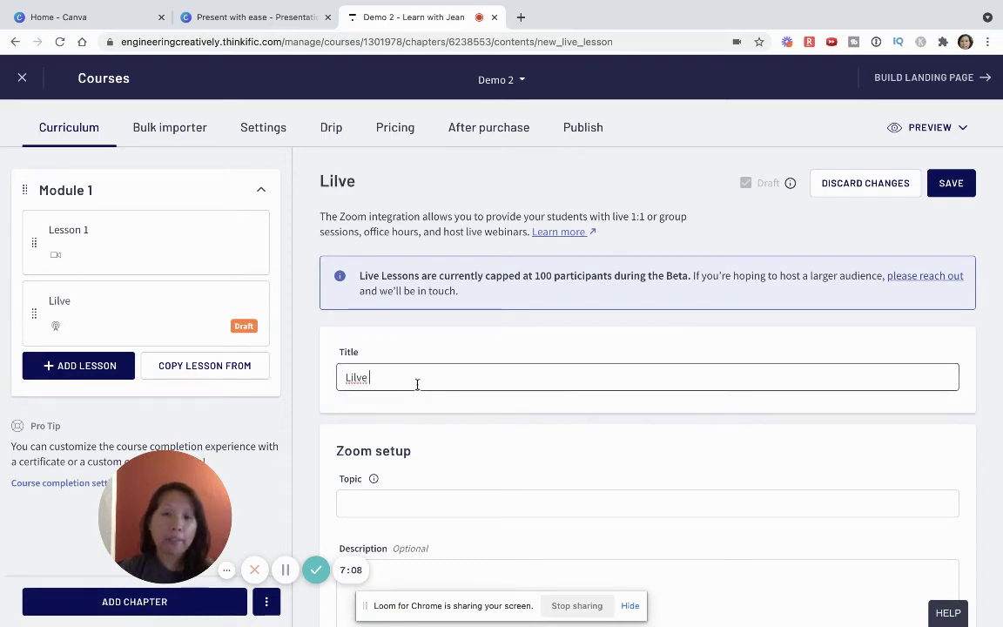
key("BackSpace")
key("BackSpace")
key("BackSpace")
key("BackSpace")
type("ive Zoom Lesson")
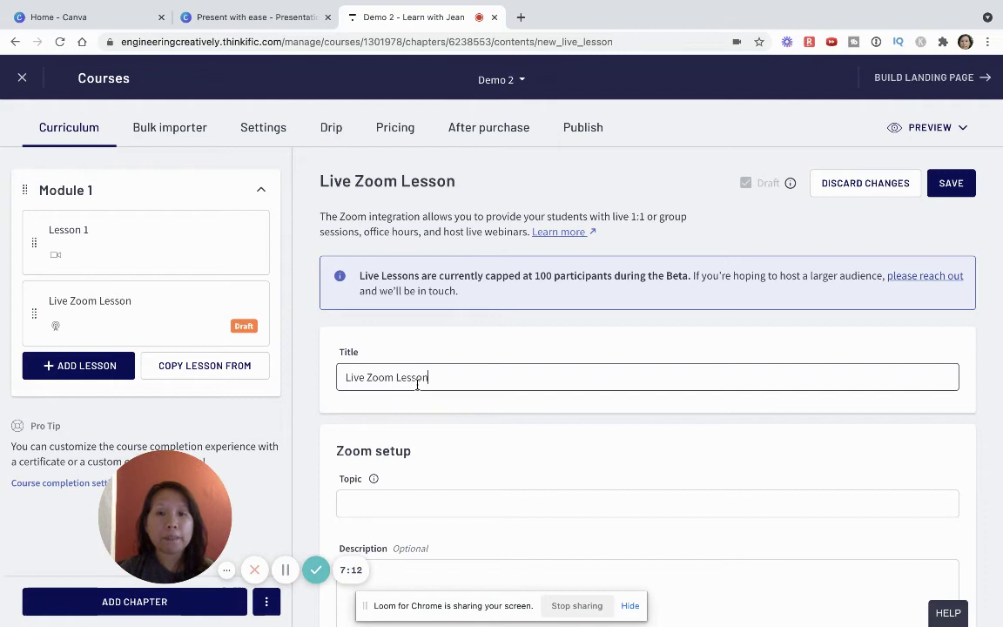
scroll(418, 384, "down", 2)
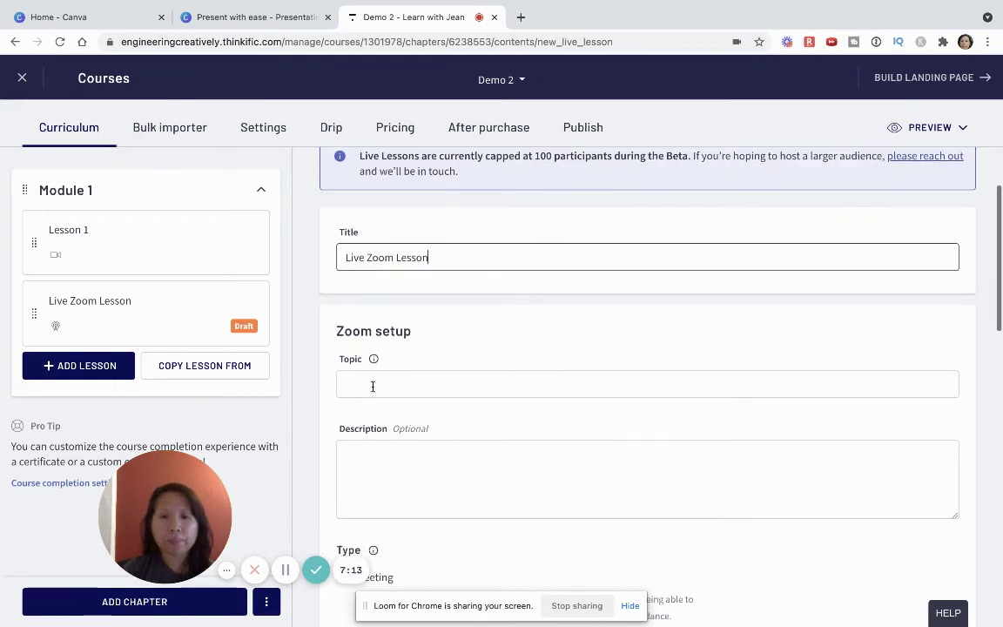
Enter 'Lesson Sample' as the Zoom topic and review the remaining meeting settings.
left_click(372, 389)
type("Lesson Sample")
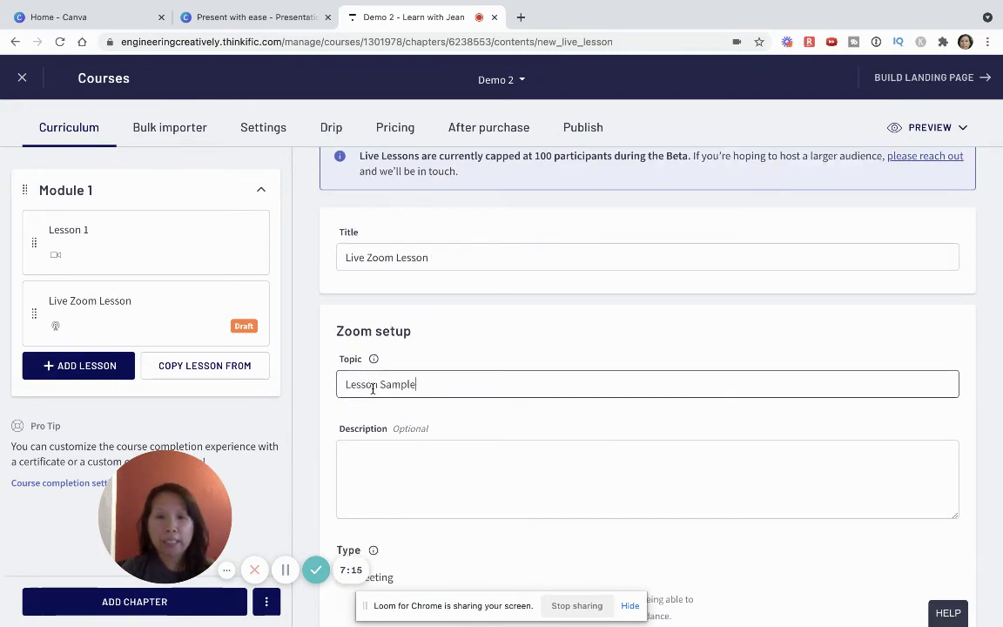
scroll(373, 389, "down", 1)
left_click(385, 391)
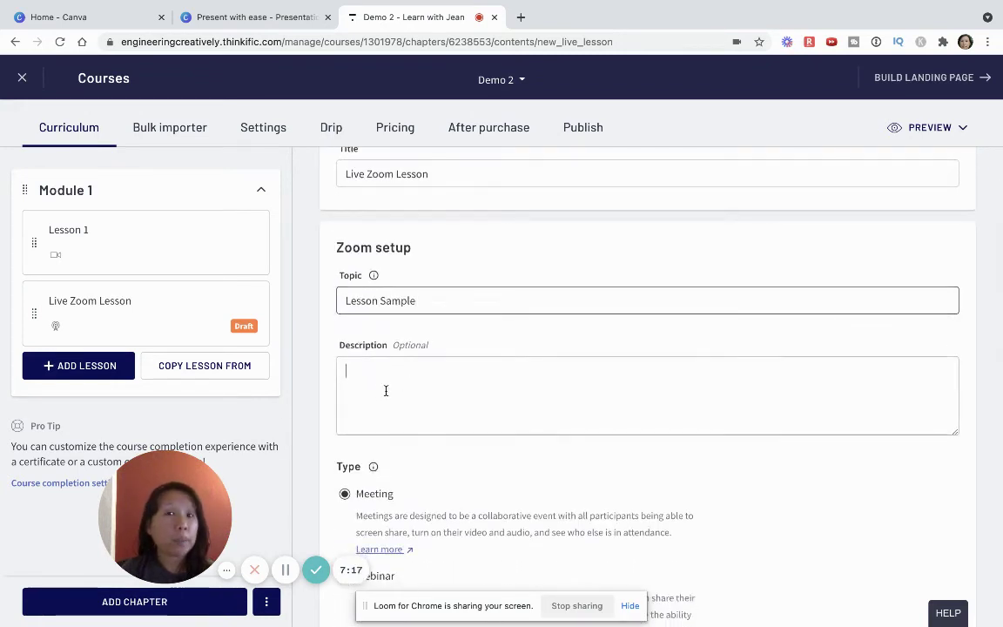
scroll(385, 391, "down", 2)
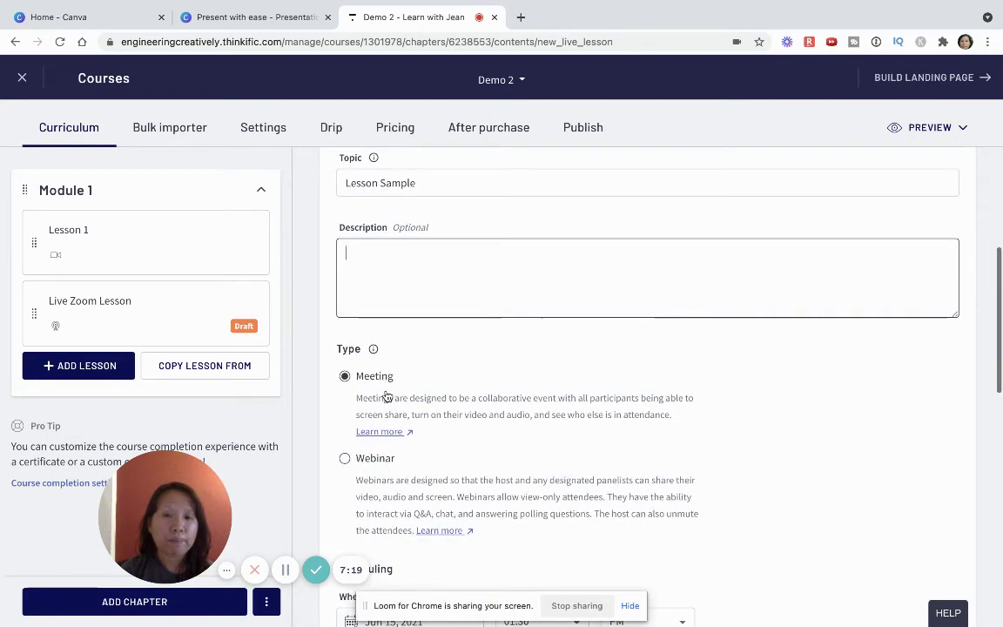
scroll(386, 394, "down", 2)
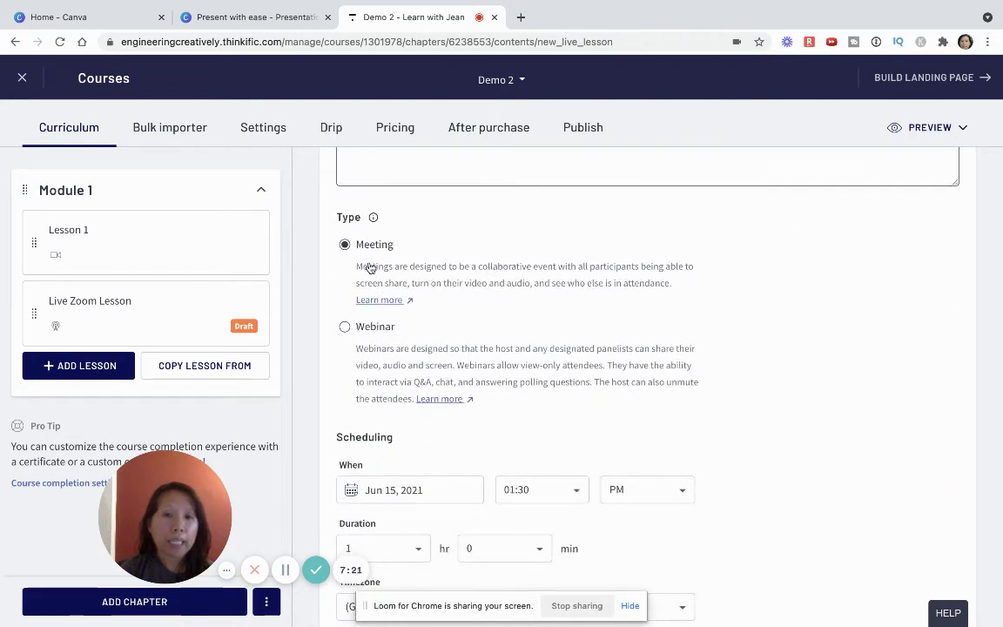
scroll(427, 518, "down", 3)
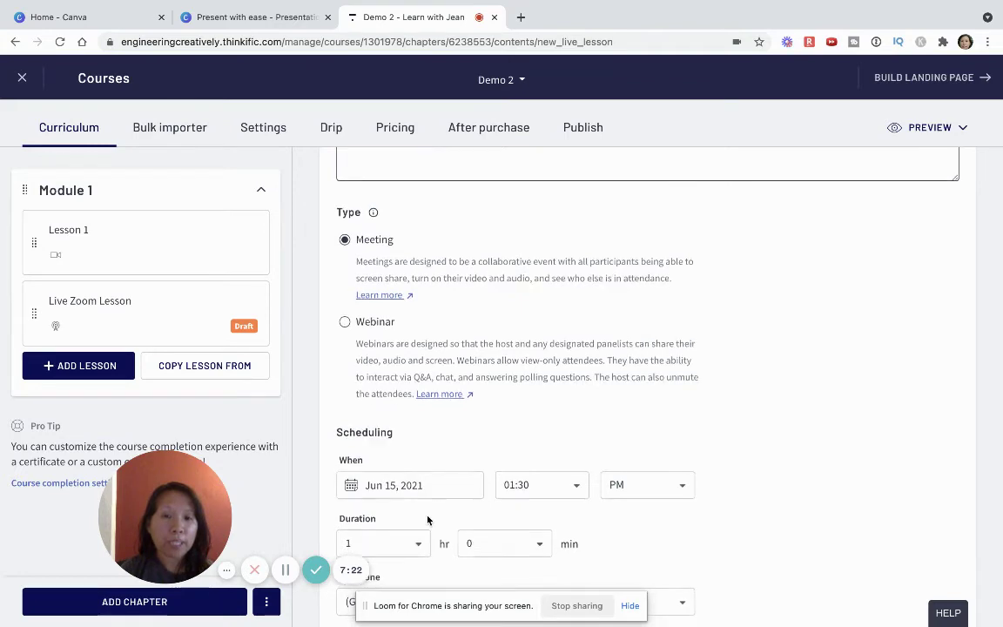
scroll(445, 468, "down", 2)
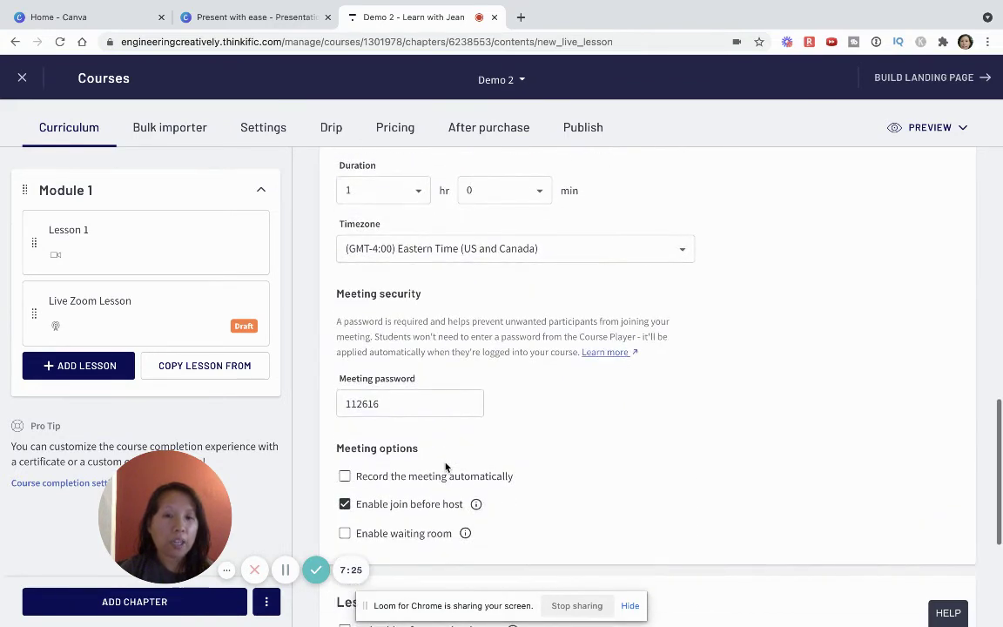
scroll(446, 464, "down", 4)
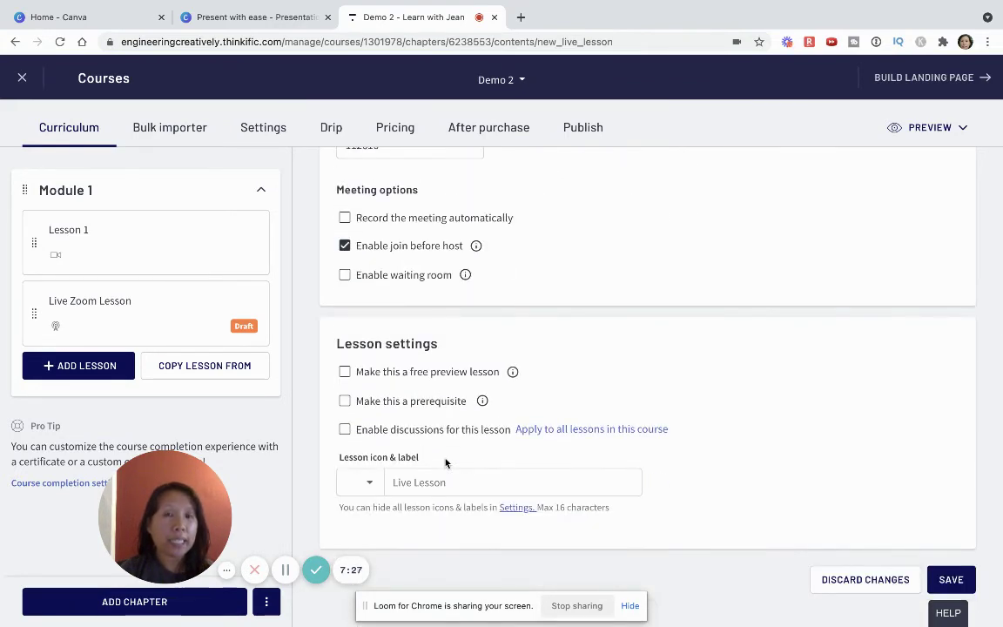
scroll(445, 462, "up", 10)
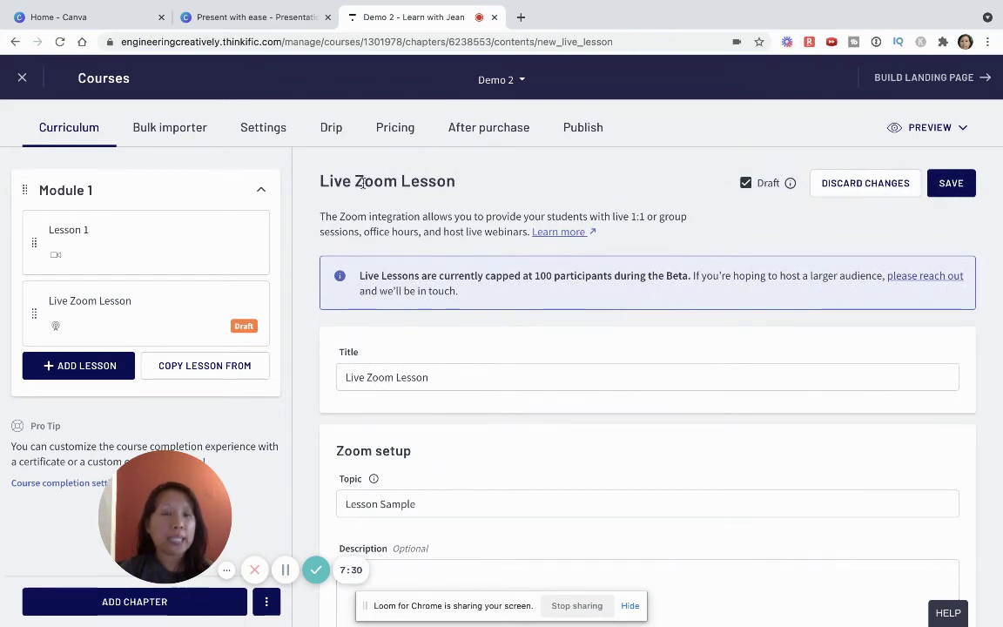
Discard the unsaved Live Zoom Lesson draft and open Lesson 1's video lesson page.
left_click_drag(364, 181, 540, 185)
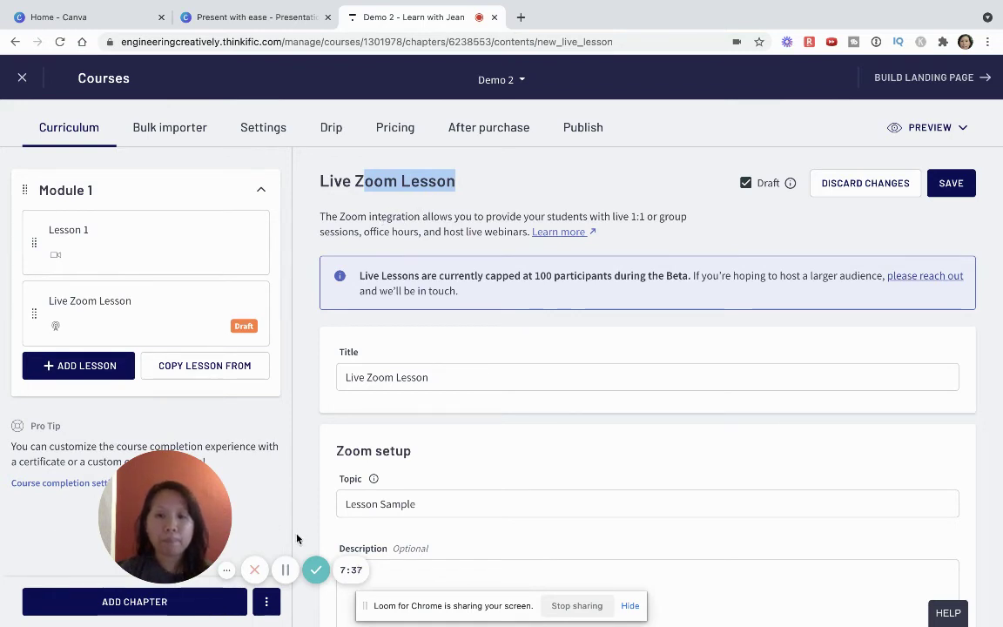
left_click(284, 569)
left_click(285, 569)
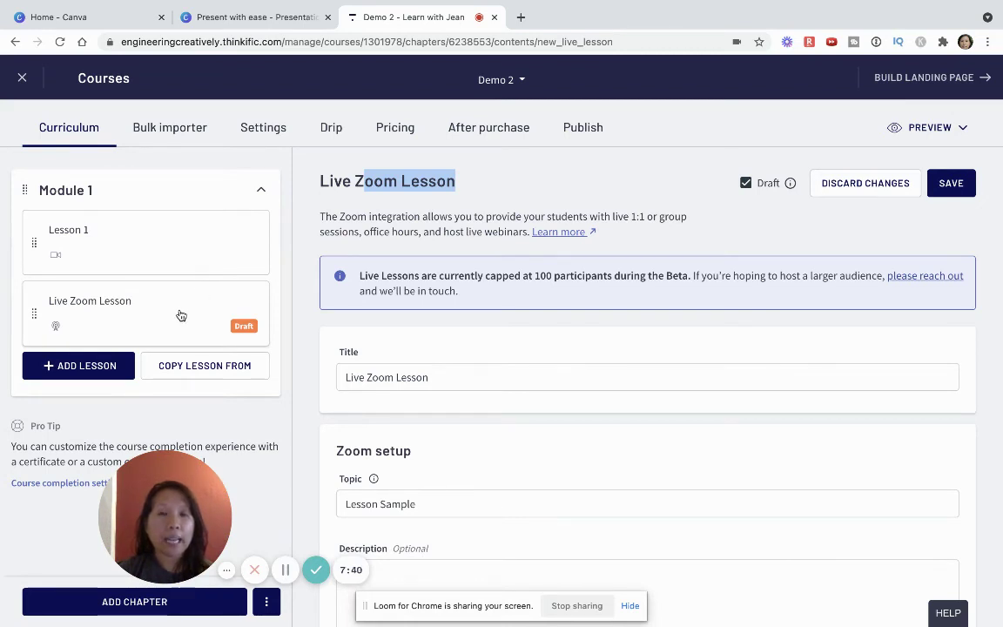
scroll(442, 386, "down", 3)
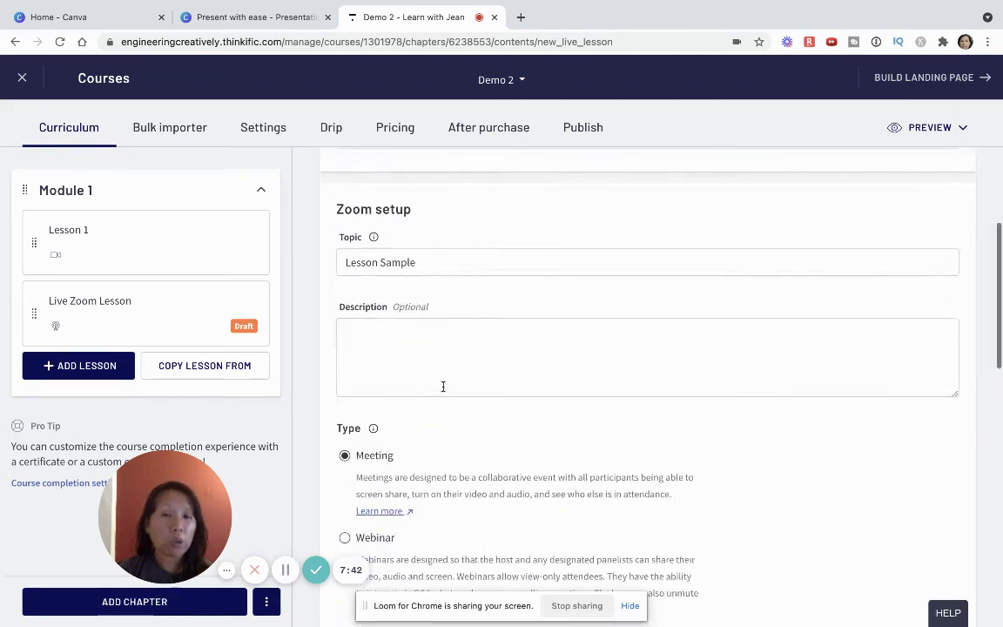
scroll(456, 373, "up", 2)
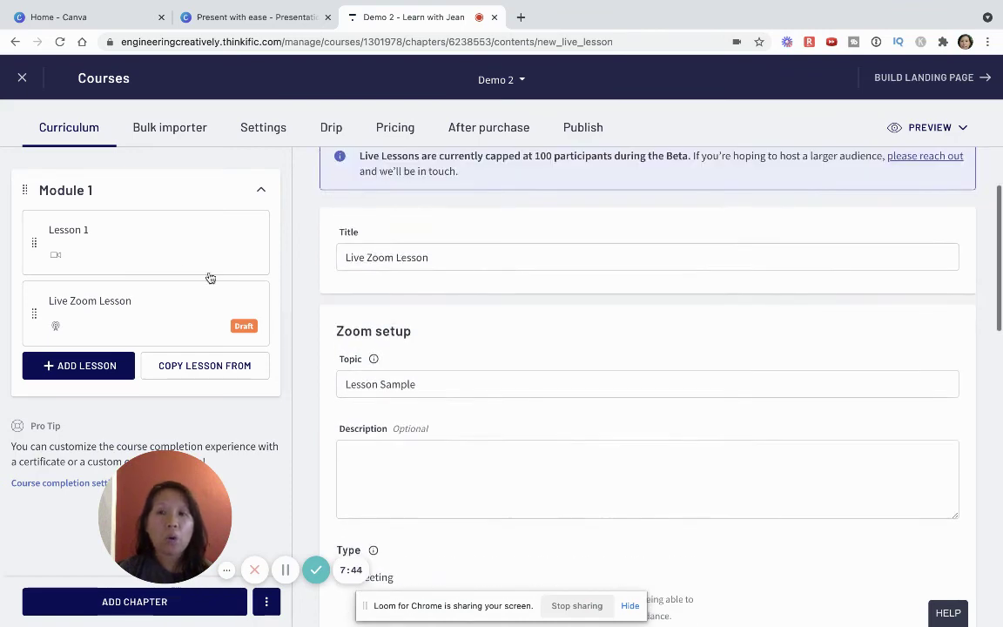
left_click(179, 258)
left_click(620, 148)
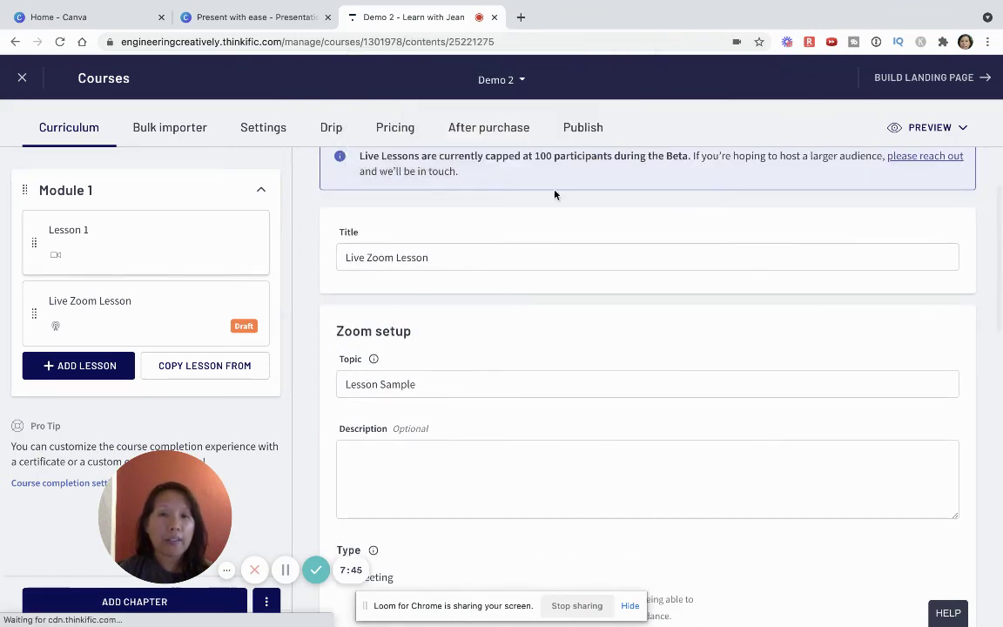
scroll(533, 448, "down", 5)
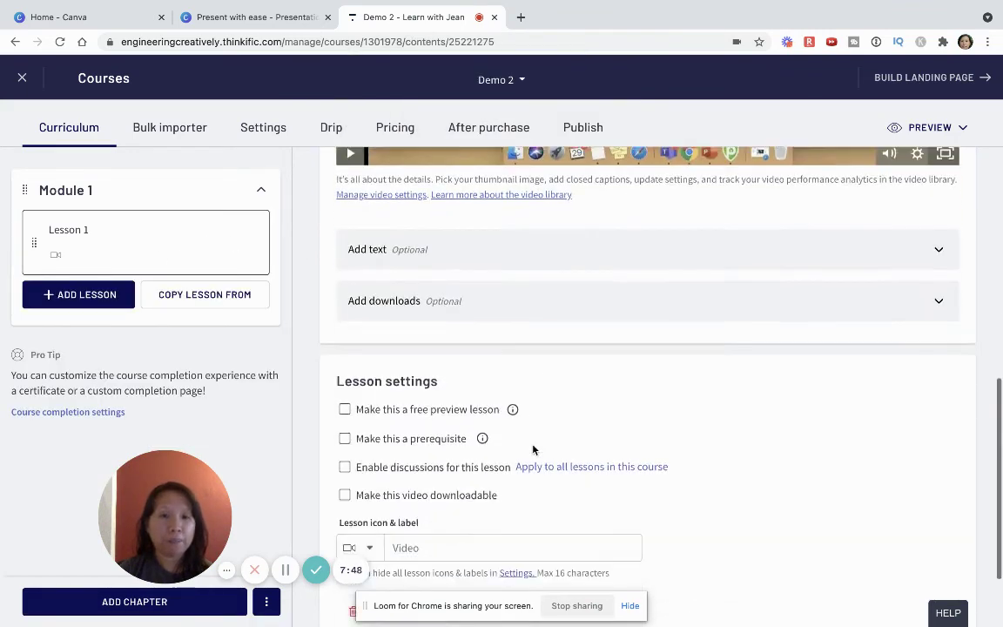
scroll(533, 446, "up", 2)
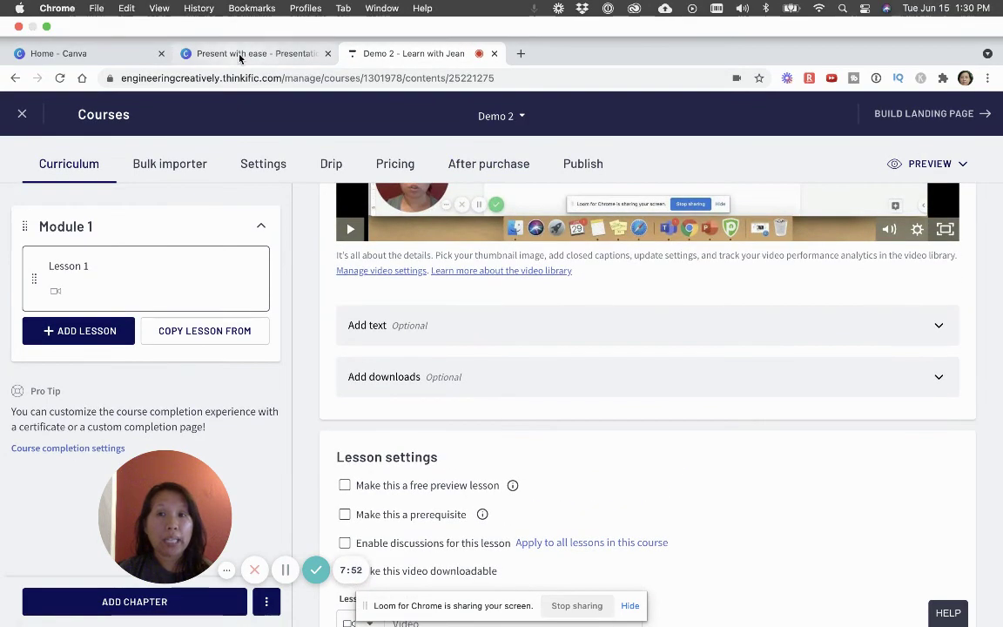
Back in the Canva presentation, confirm all 15 pages and close the MP4 download settings.
left_click(241, 57)
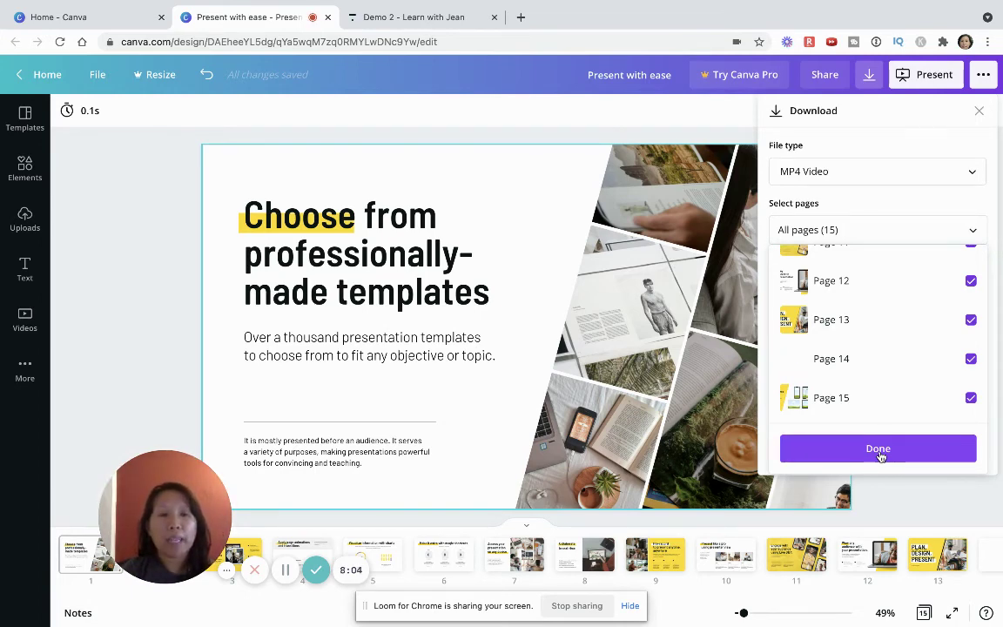
scroll(890, 291, "up", 5)
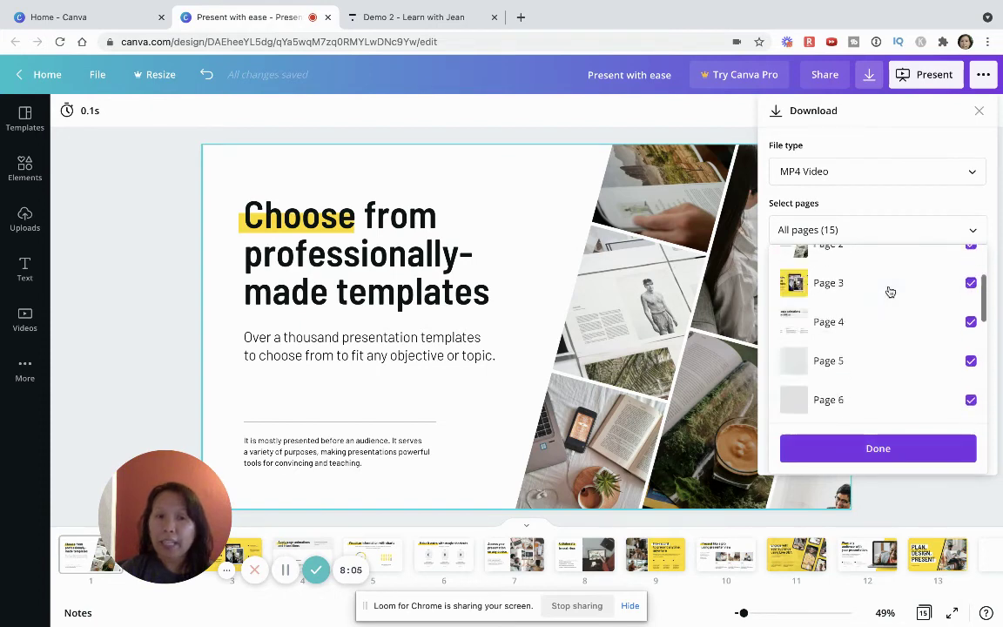
left_click(141, 324)
left_click_drag(136, 467, 423, 349)
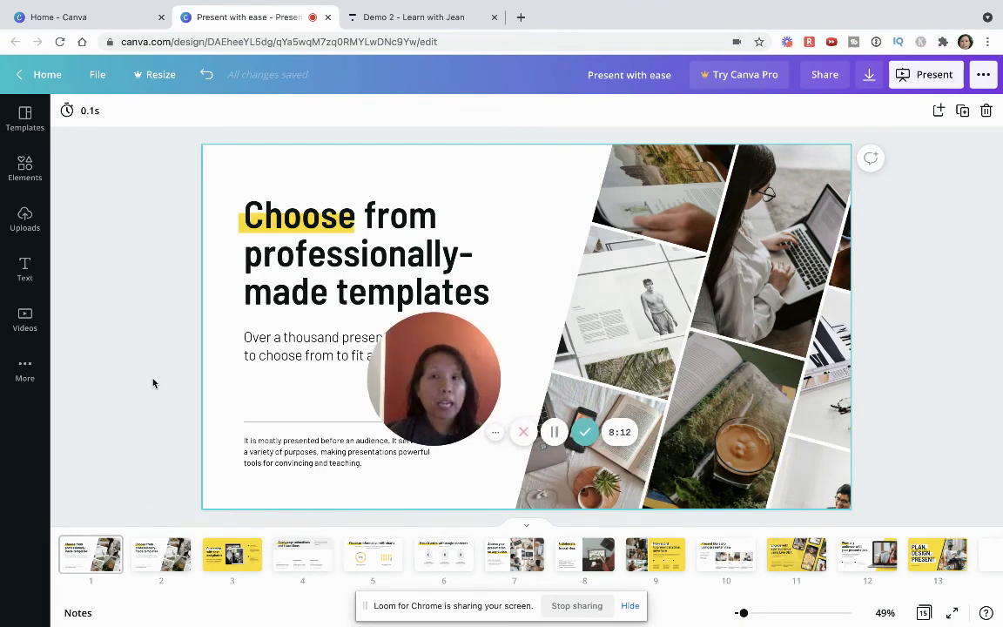
Go to page 2 and open its speaker notes for writing.
key("Right")
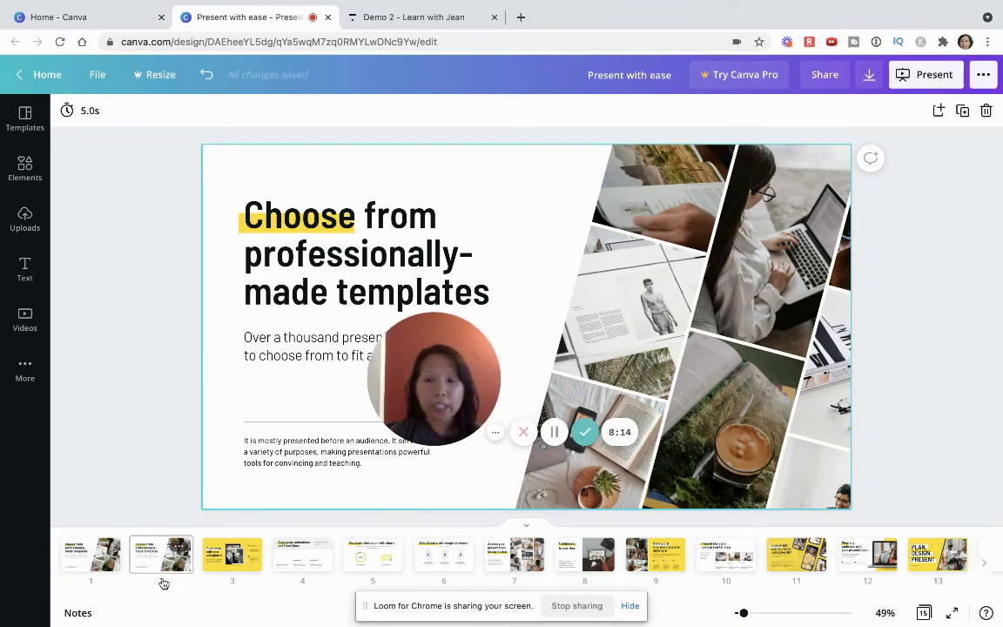
scroll(192, 584, "right", 2)
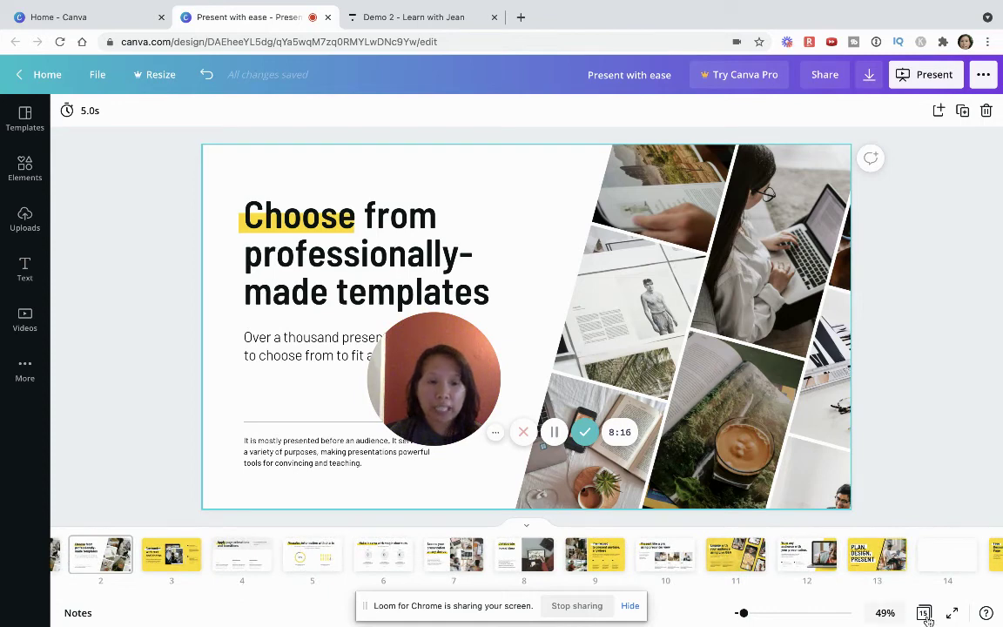
left_click(77, 613)
left_click(175, 190)
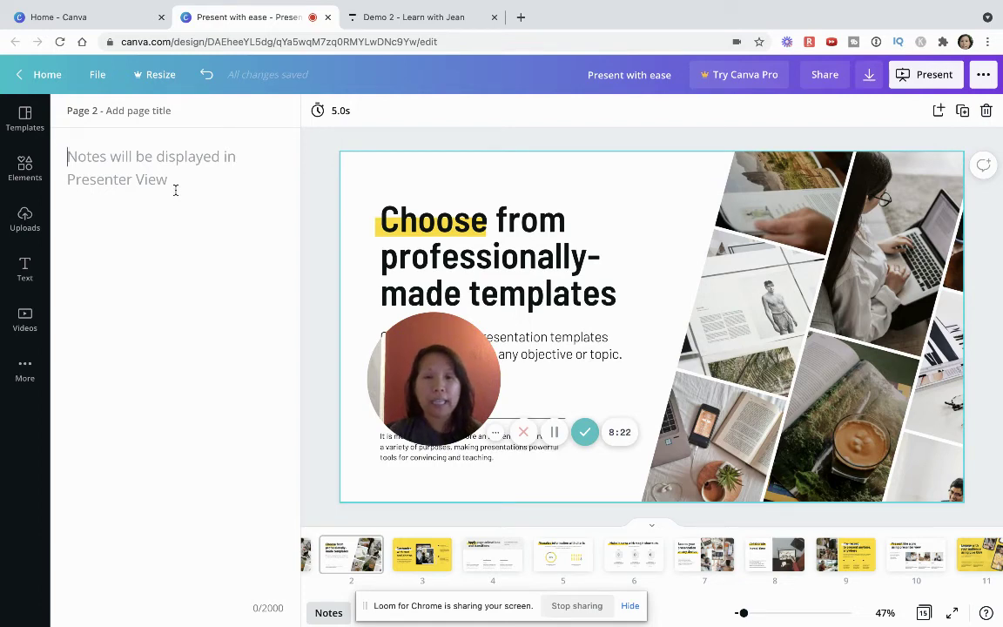
Write the note 'Show people a canva feature.' and fix its typos.
type("T")
key("BackSpace")
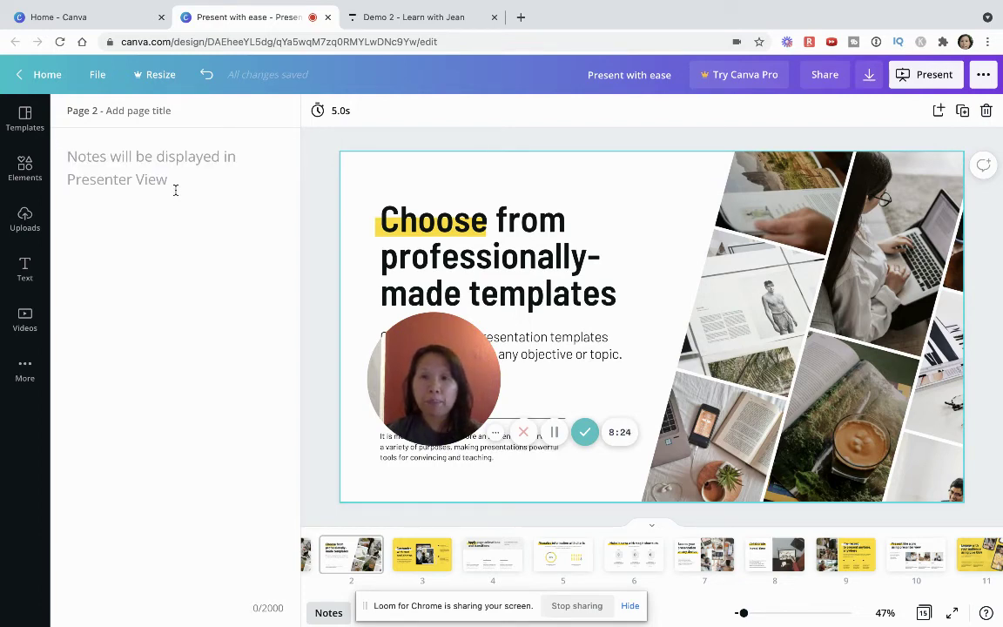
type("Show poeple")
key("BackSpace")
key("BackSpace")
key("BackSpace")
key("BackSpace")
key("BackSpace")
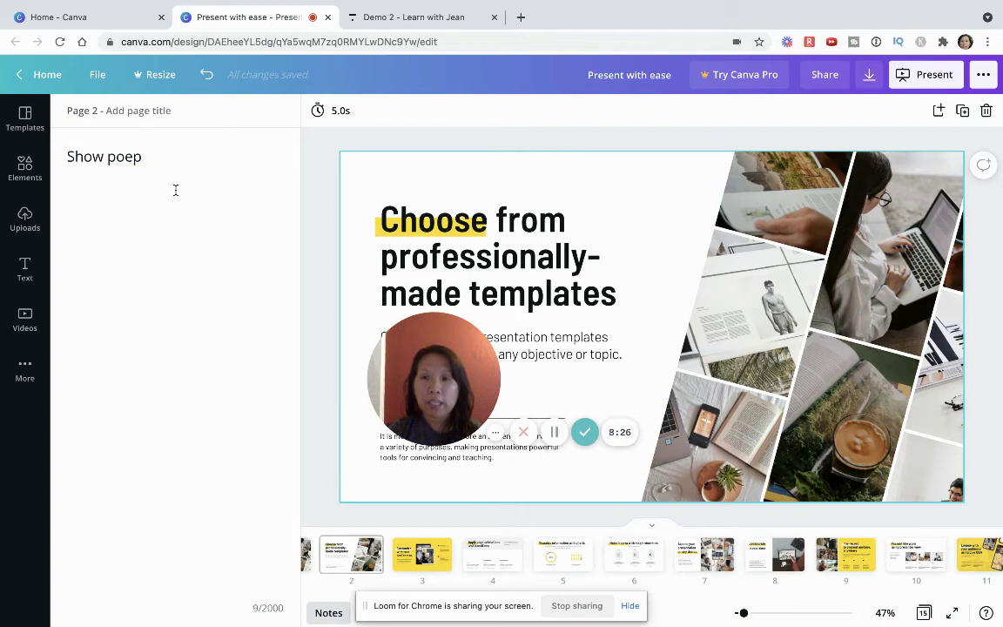
type("ople a cr")
key("BackSpace")
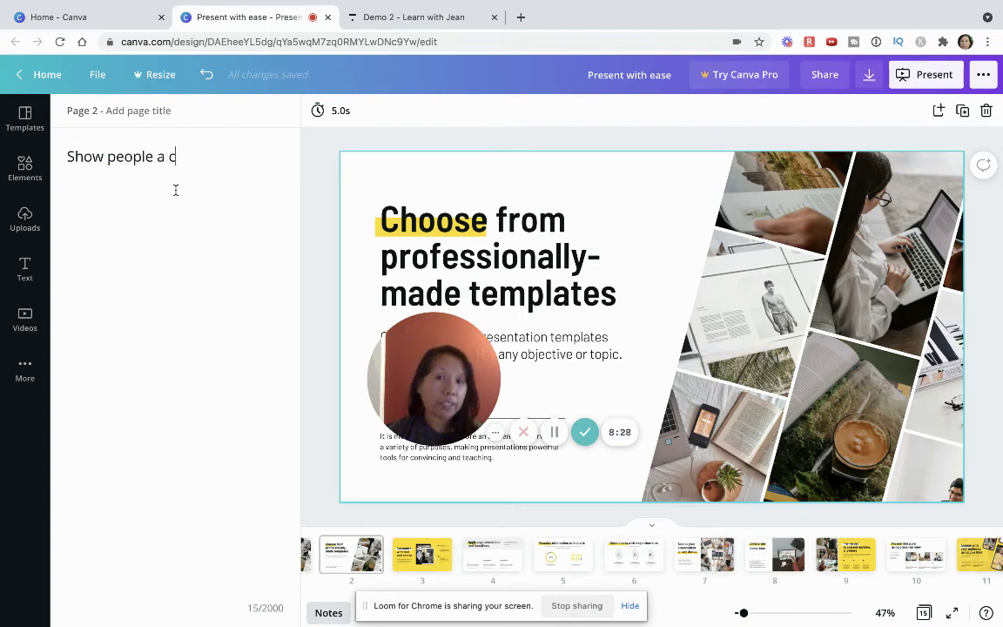
type("anv")
key("BackSpace")
type("a feature.")
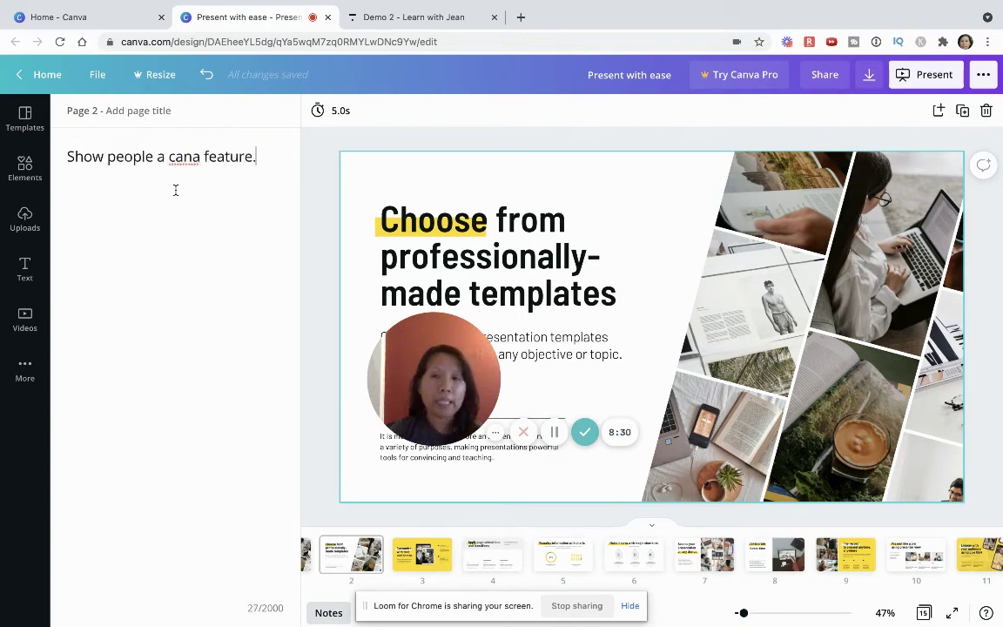
left_click(190, 157)
type("v")
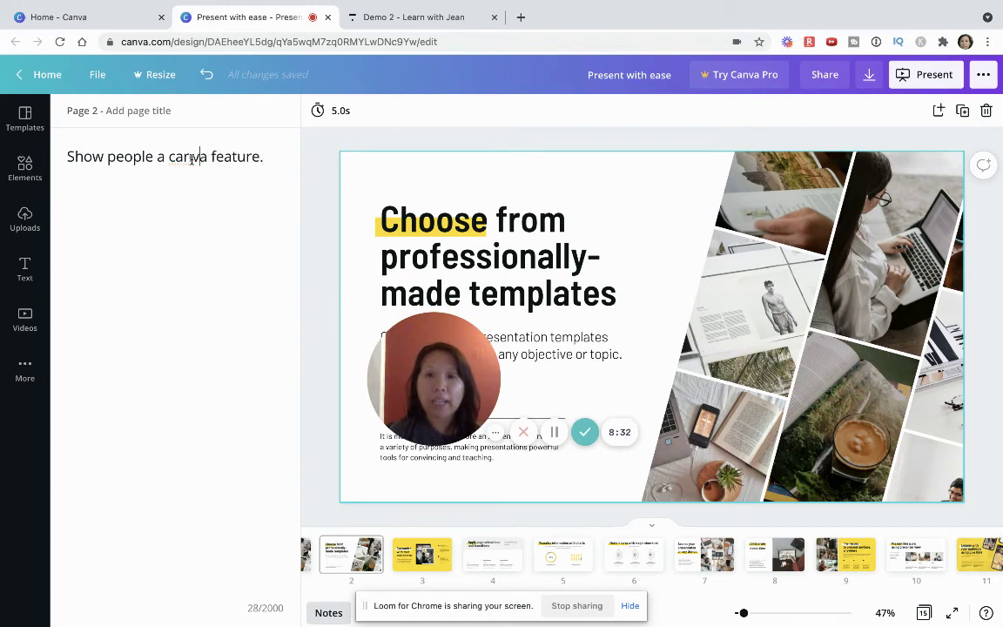
Give page 2 the title 'Slide 2'.
left_click(155, 111)
type("Slide 2")
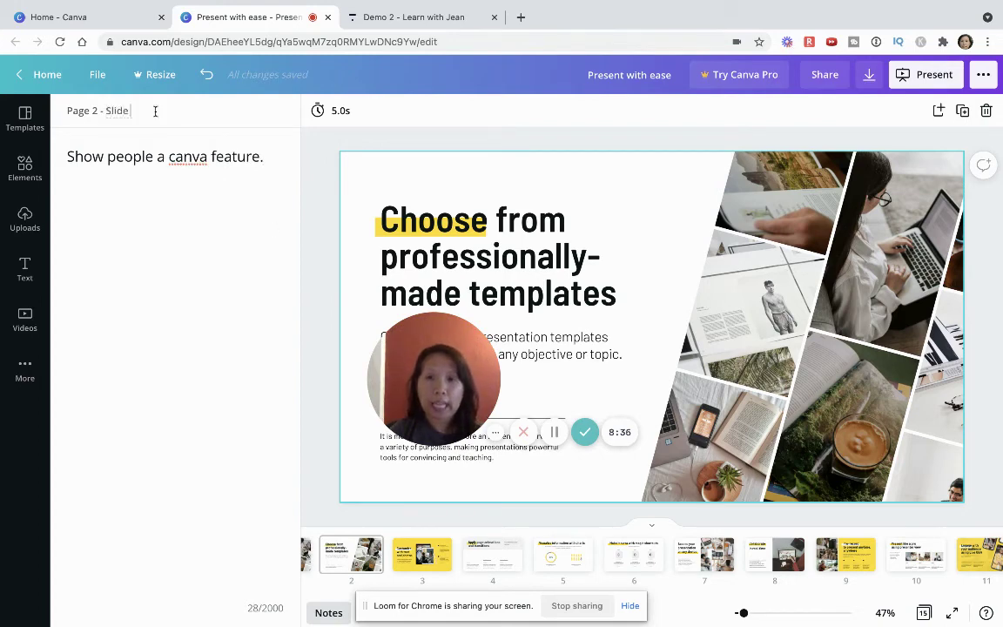
left_click(115, 156)
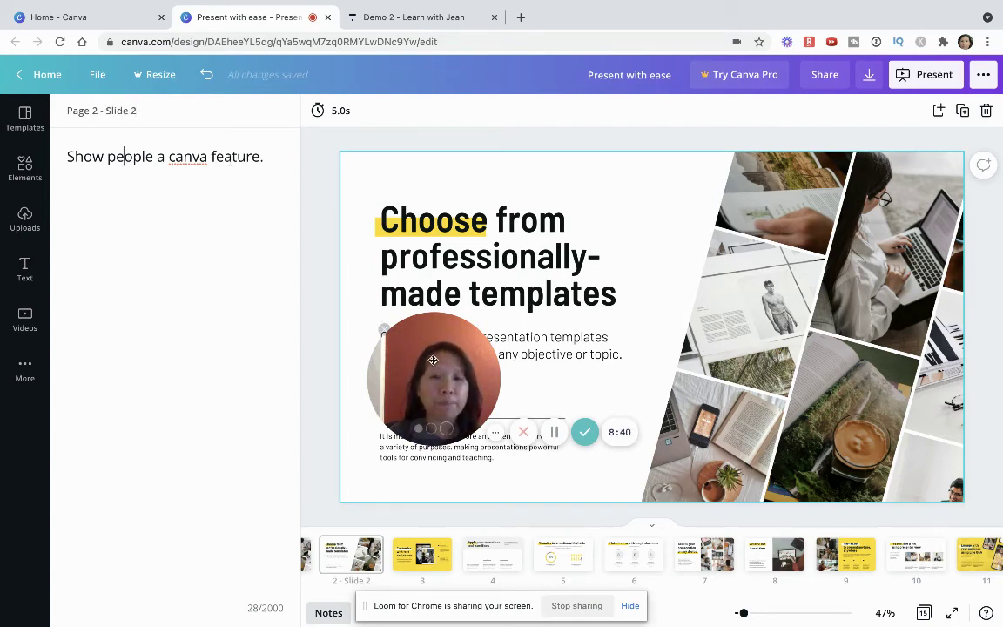
left_click_drag(434, 364, 132, 448)
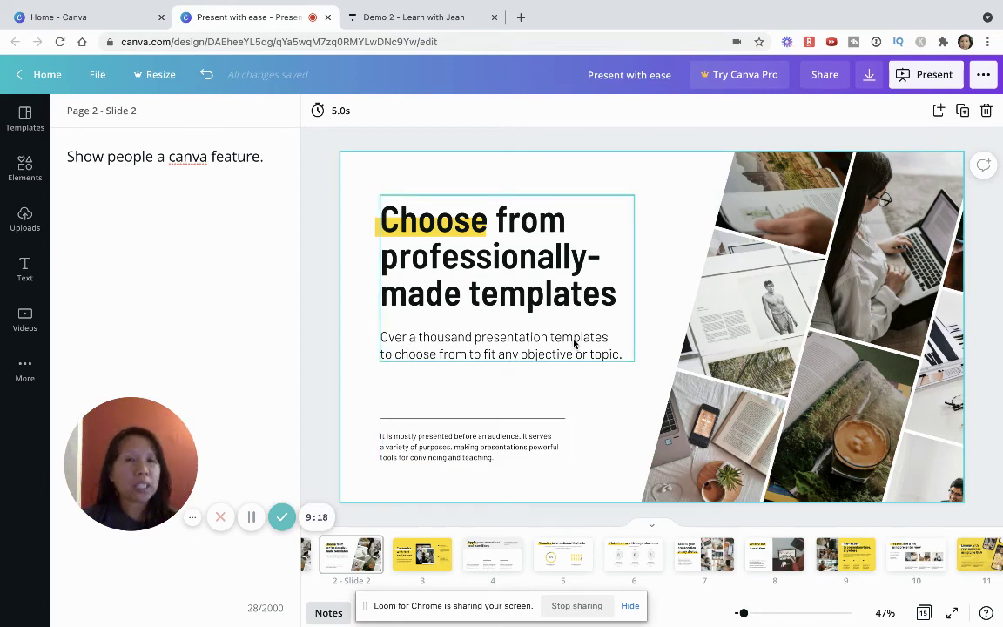
Delete the coffee photo and the top-left photo from the page 2 collage.
left_click(574, 344)
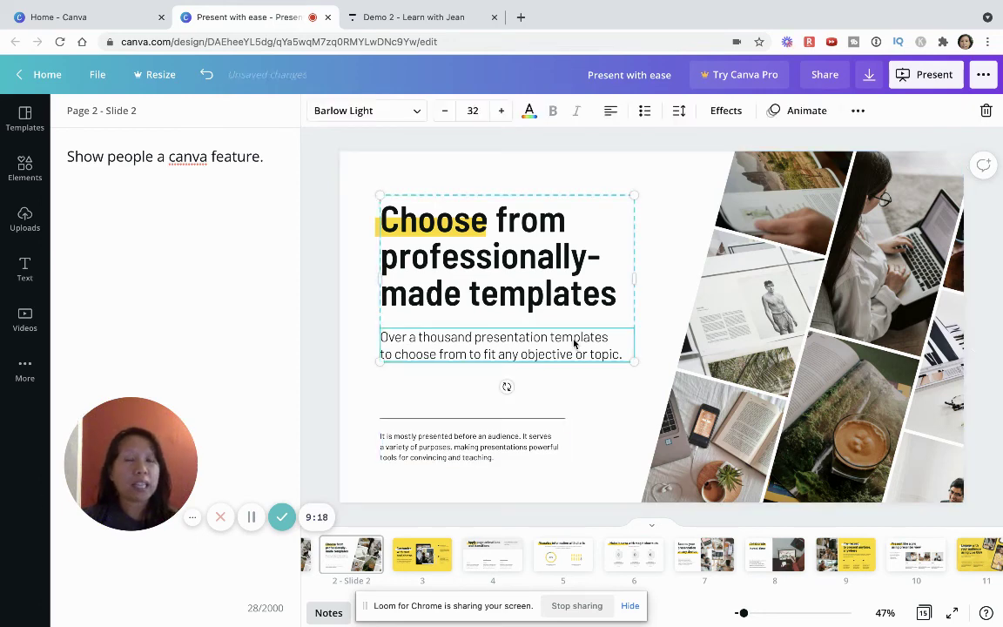
left_click(874, 340)
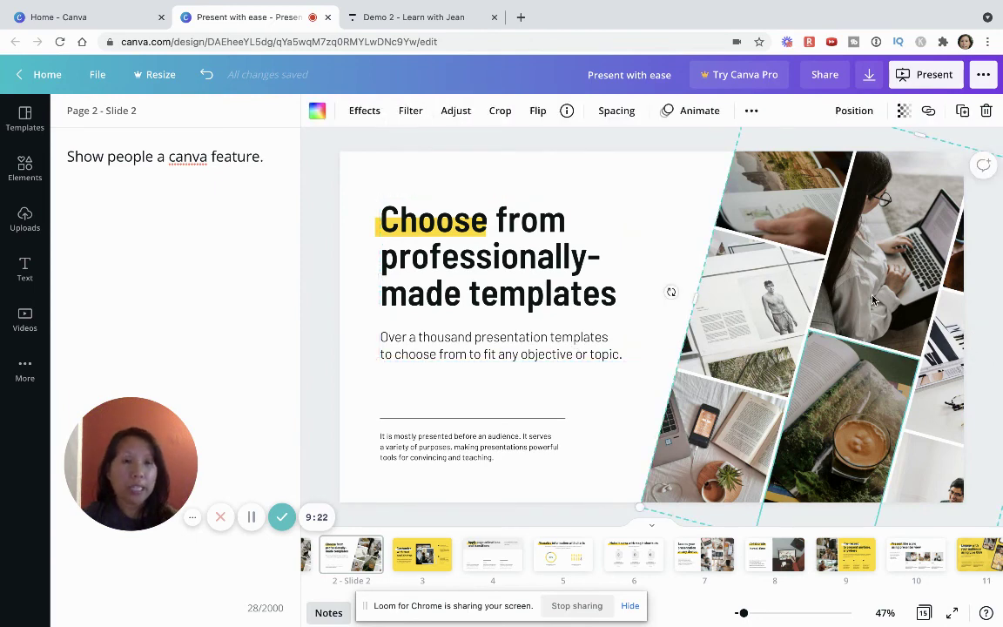
key("Delete")
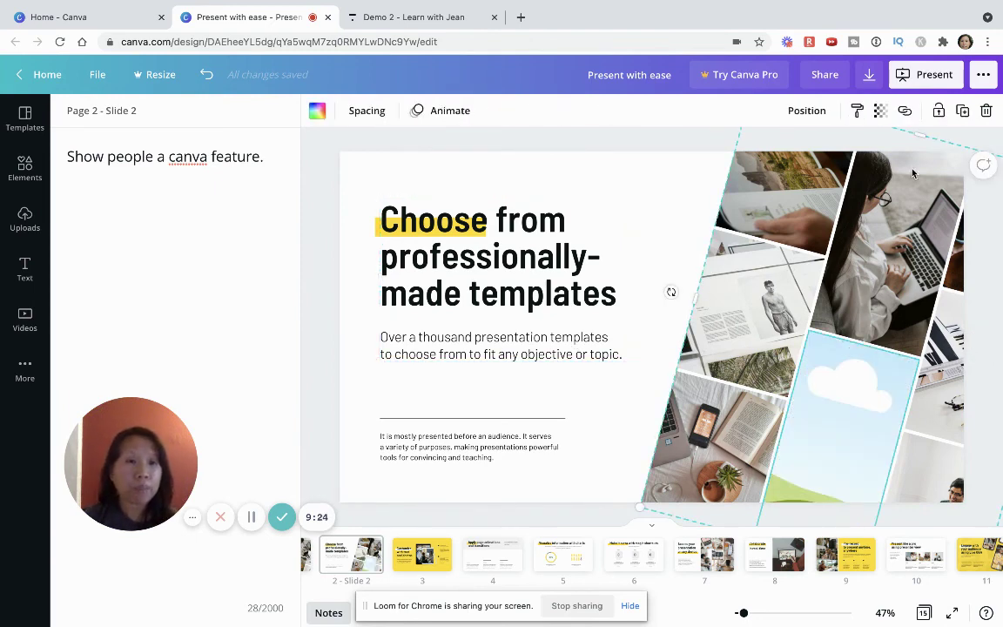
left_click(790, 200)
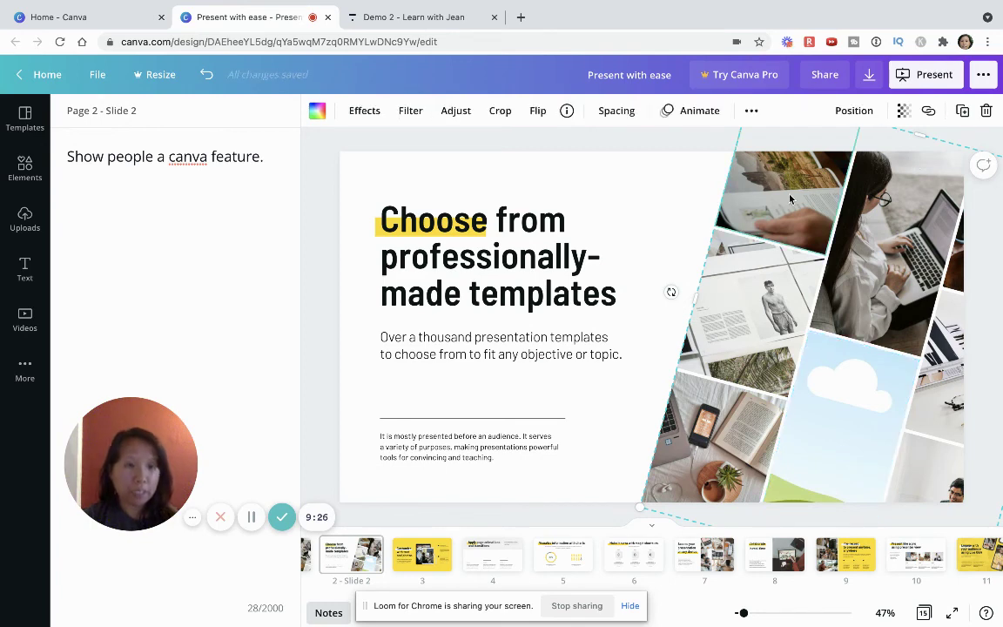
key("Delete")
Inspect the remaining collage, selecting the laptop photo, title and empty cloud placeholder.
left_click(870, 234)
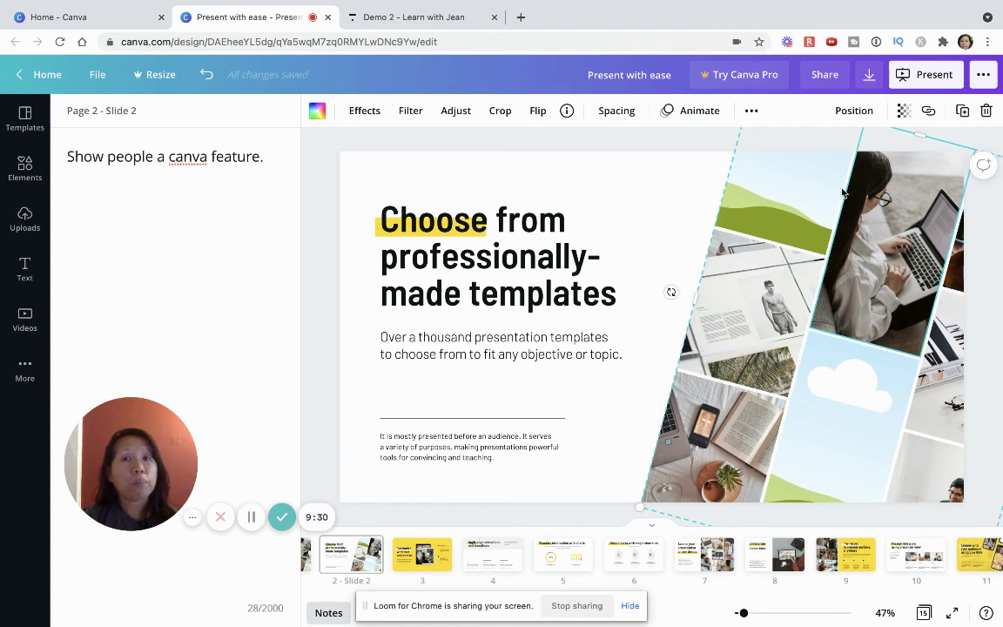
left_click(478, 267)
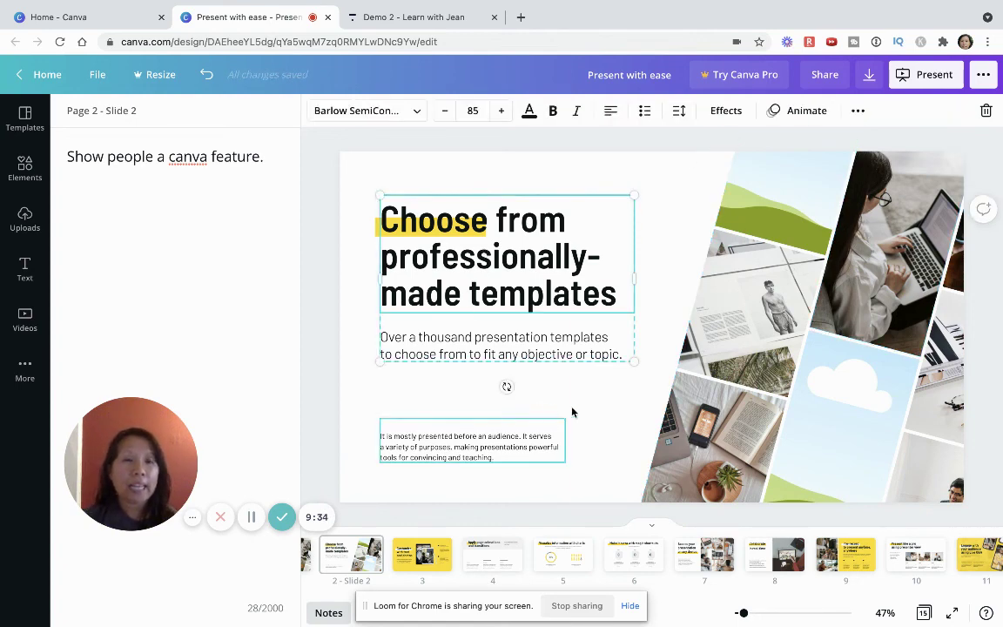
left_click(812, 419)
left_click(811, 419)
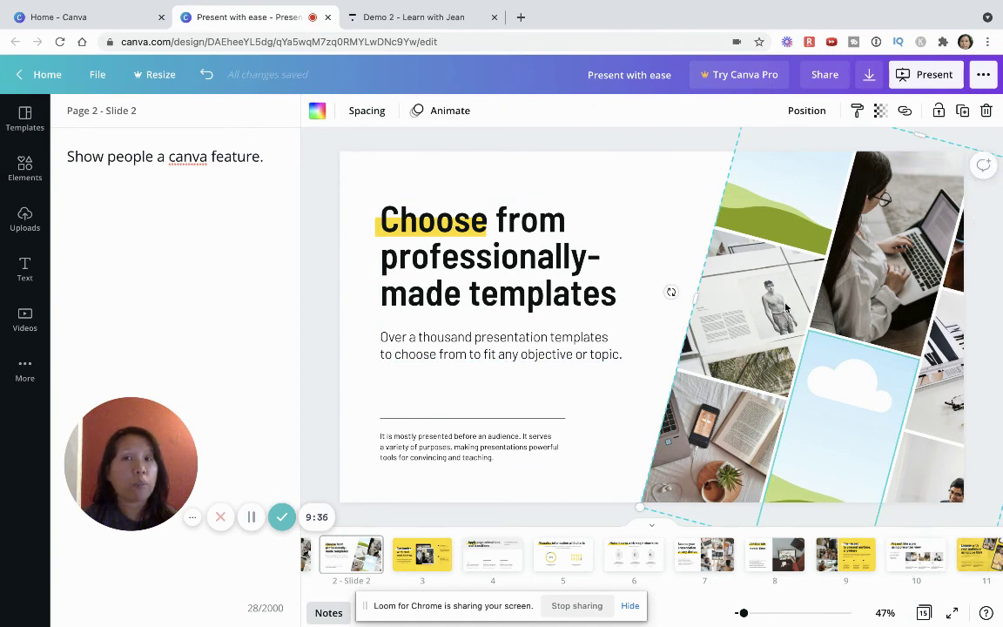